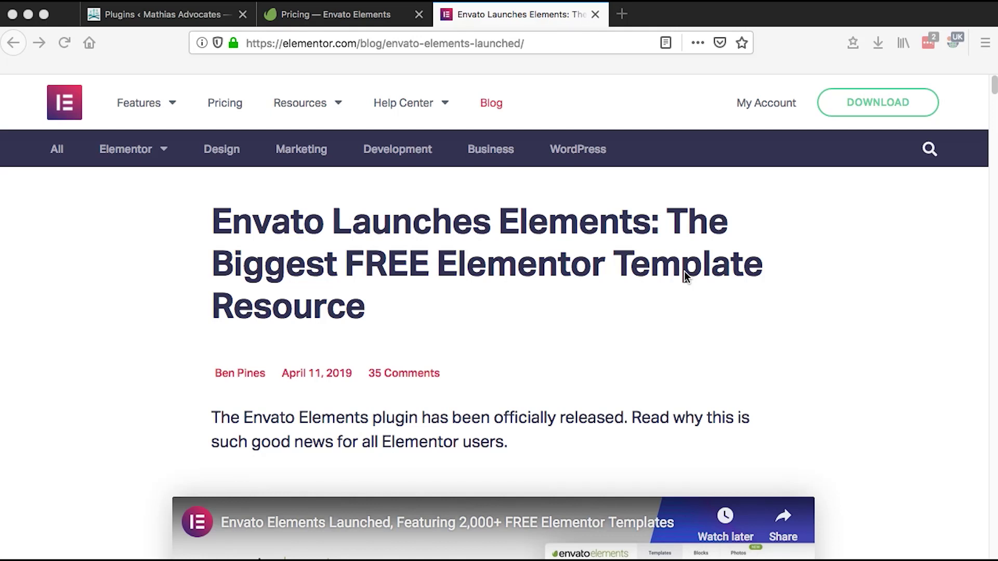
Step: Scroll through the Brewery kit's page templates and highlight the free Elementor templates heading
scroll(684, 275, down, 7)
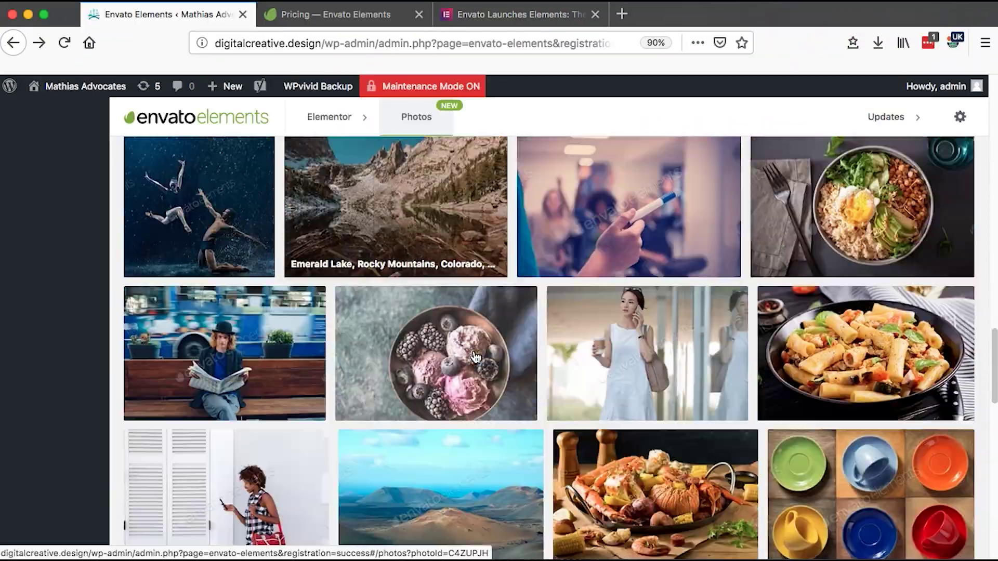
scroll(475, 357, down, 10)
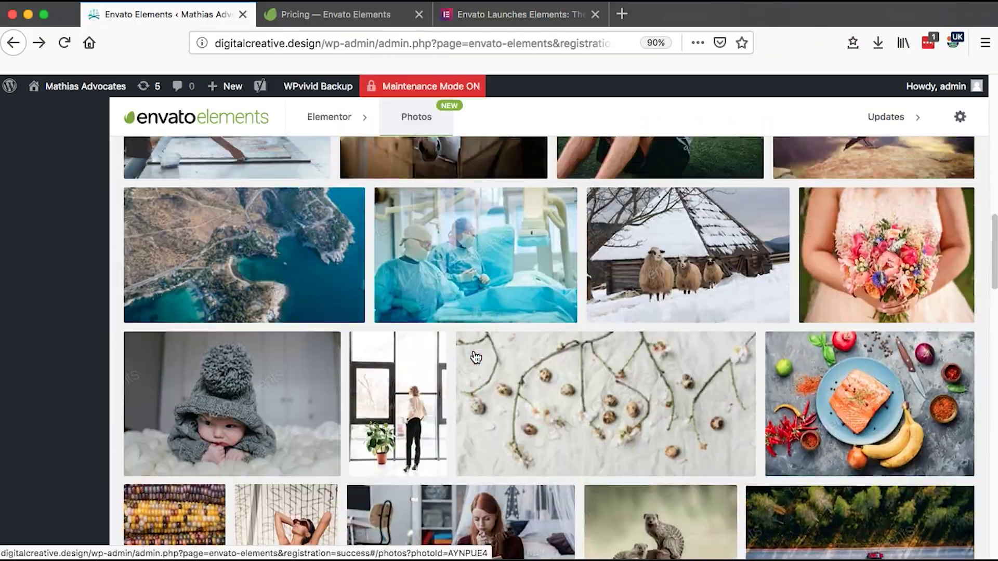
scroll(475, 358, down, 10)
scroll(474, 356, up, 10)
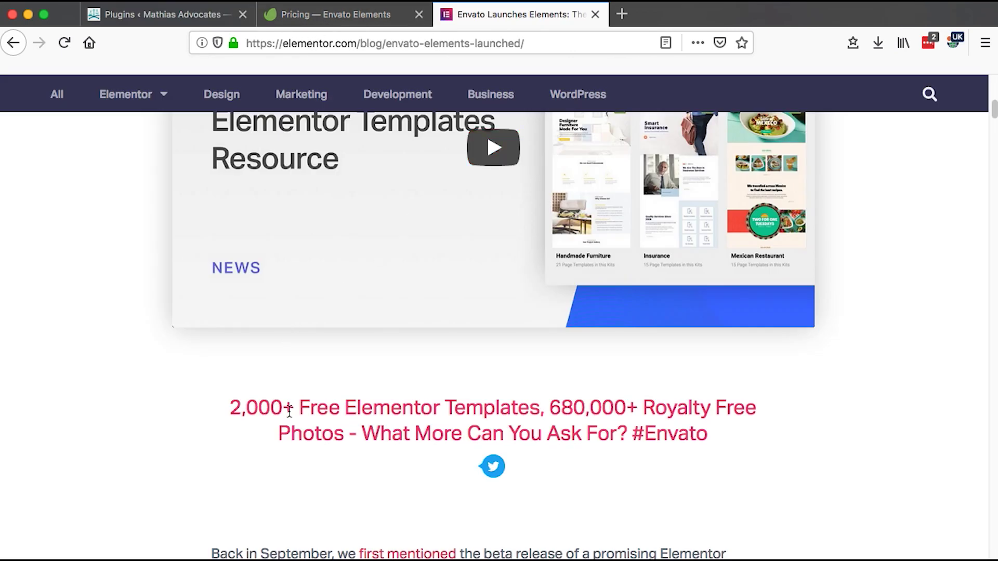
drag(290, 410, 510, 418)
scroll(429, 327, down, 10)
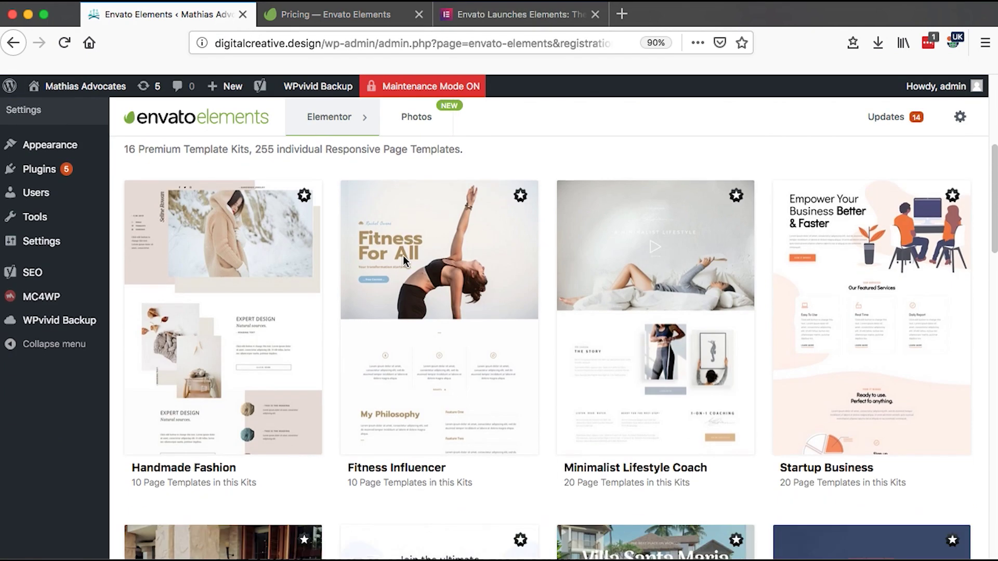
scroll(404, 260, down, 1)
scroll(404, 262, up, 2)
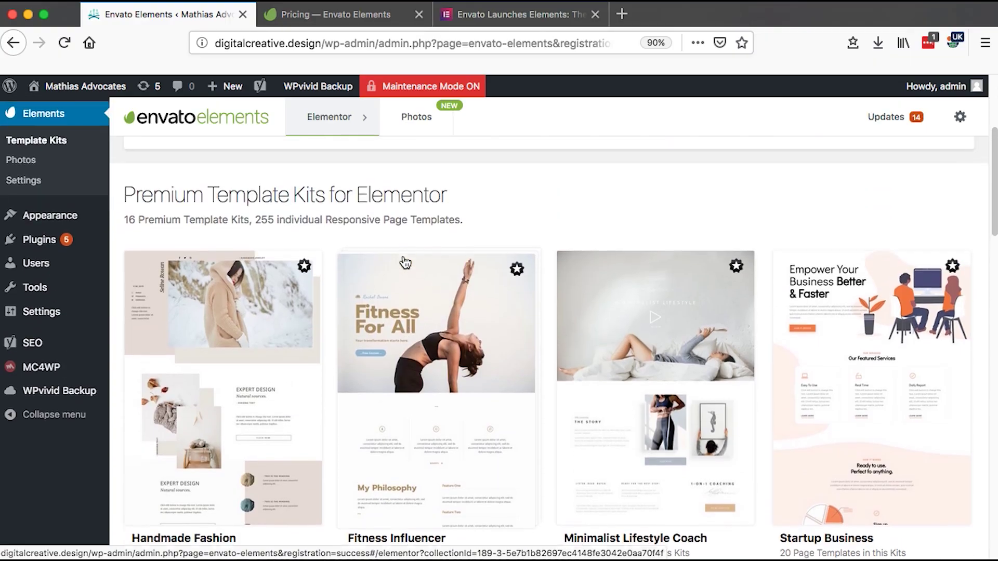
scroll(405, 263, down, 4)
scroll(405, 263, up, 1)
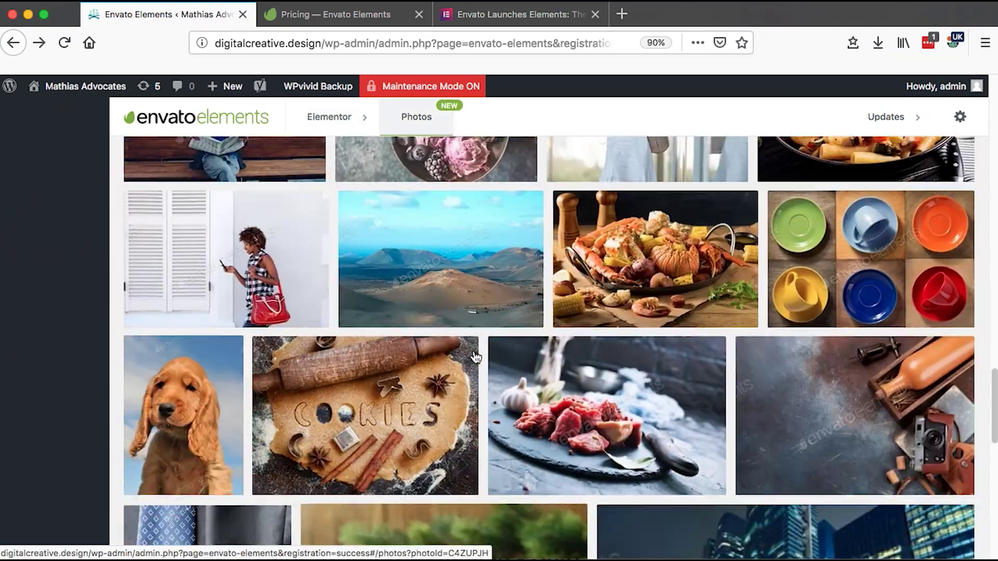
scroll(475, 357, down, 15)
scroll(474, 357, down, 15)
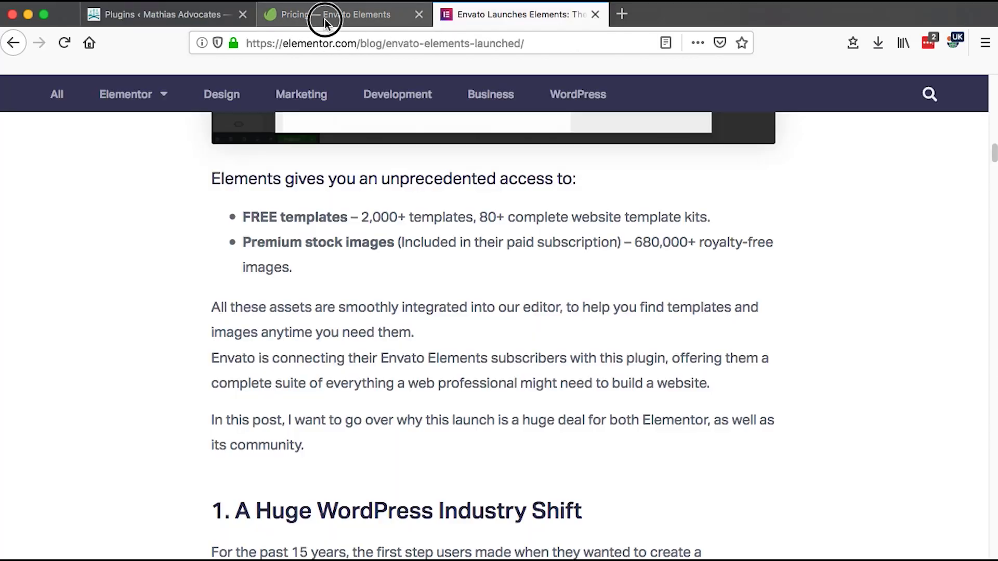
Step: Switch to the Envato Elements pricing page and scroll through its plans
click(325, 19)
scroll(339, 148, up, 15)
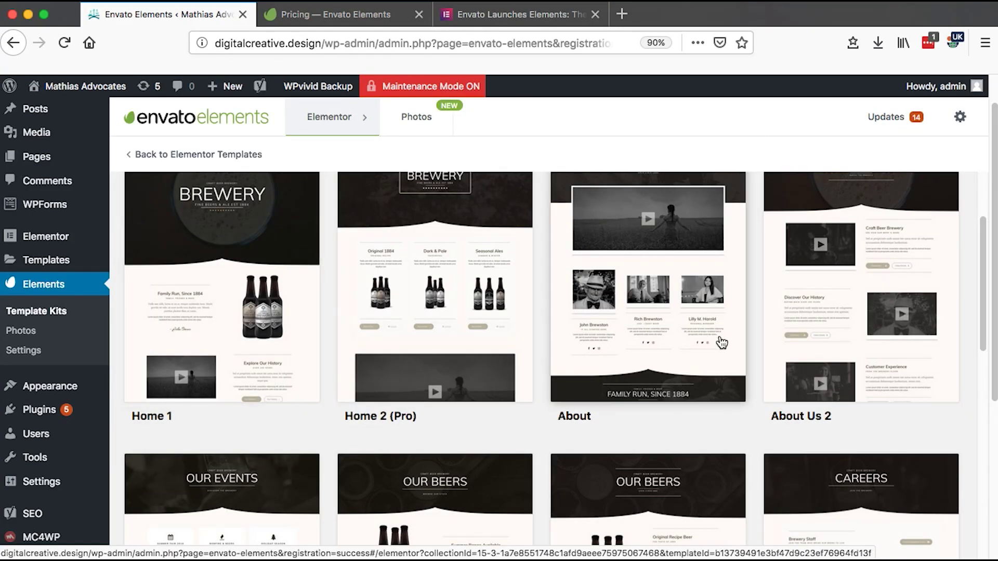
scroll(722, 342, down, 5)
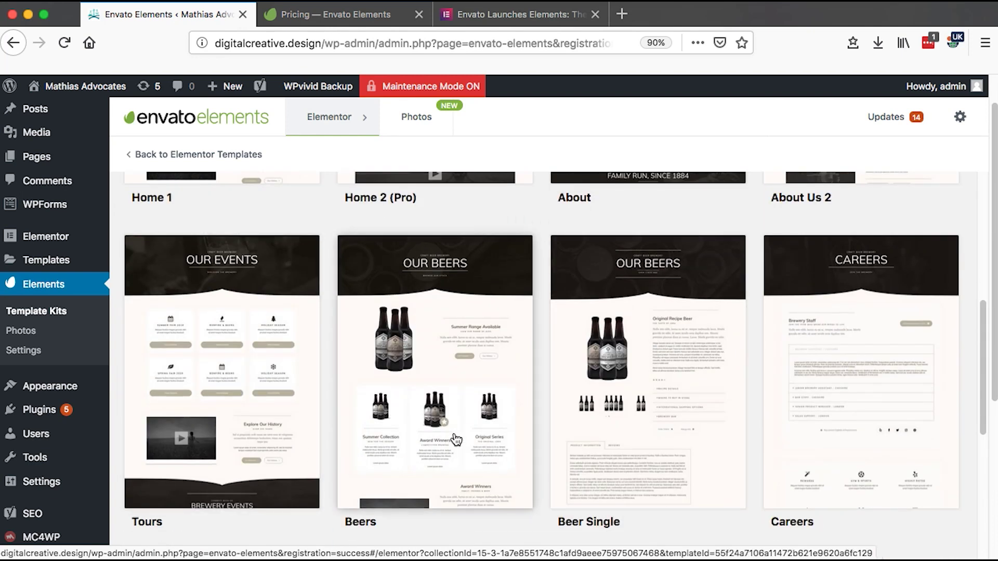
scroll(566, 385, down, 2)
scroll(644, 373, down, 3)
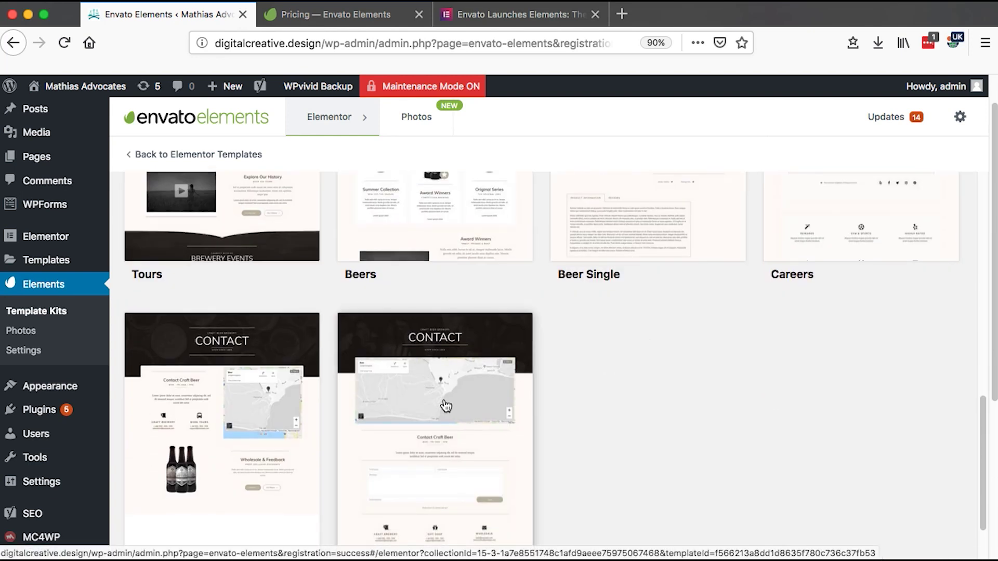
scroll(445, 403, up, 10)
scroll(446, 405, down, 3)
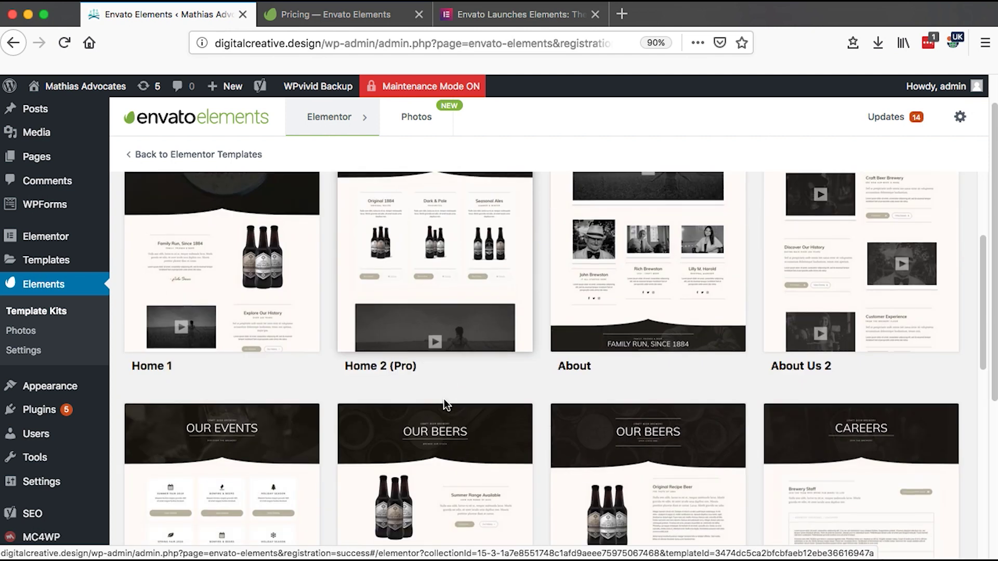
scroll(444, 399, up, 3)
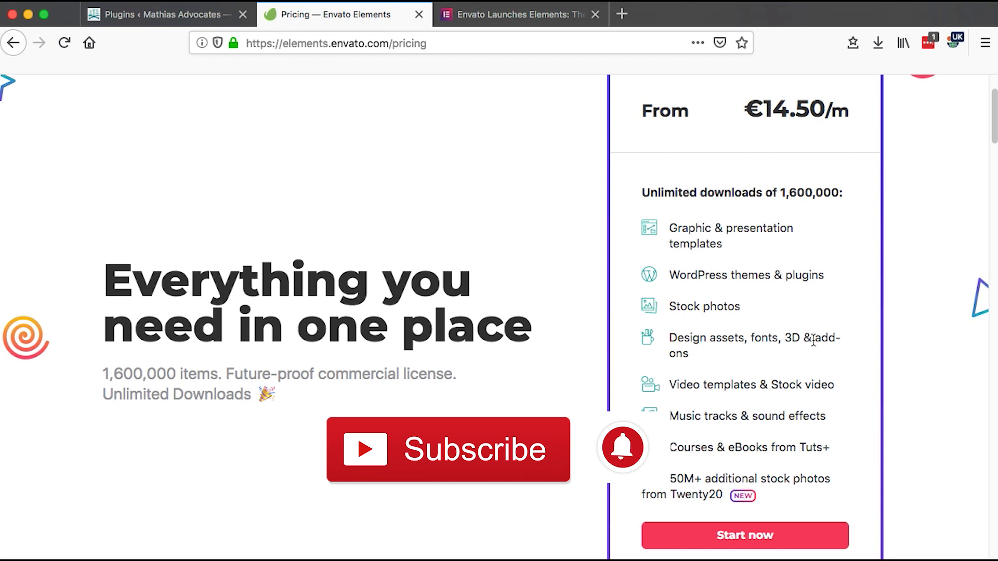
Step: Scroll the pricing page to the €14.50/m plan with unlimited downloads of 1,600,000 items
scroll(723, 372, down, 2)
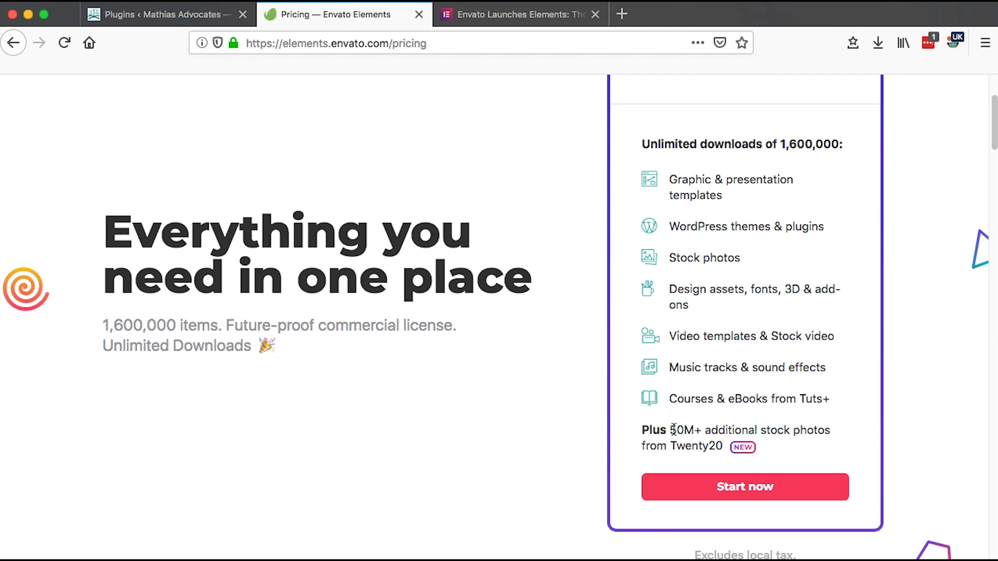
scroll(683, 338, up, 3)
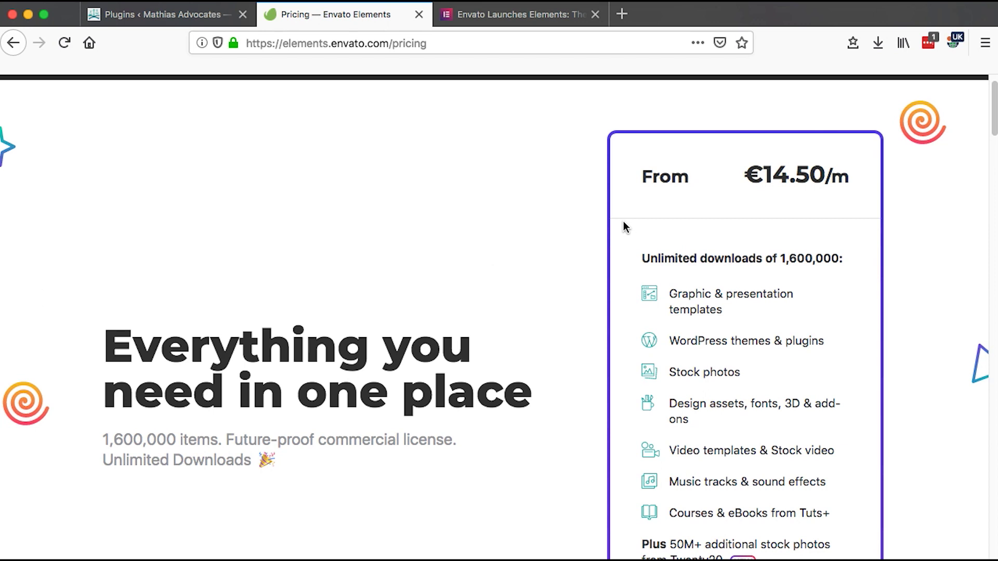
scroll(623, 220, down, 3)
Step: Return from the pricing page to the WordPress installed plugins list
click(156, 14)
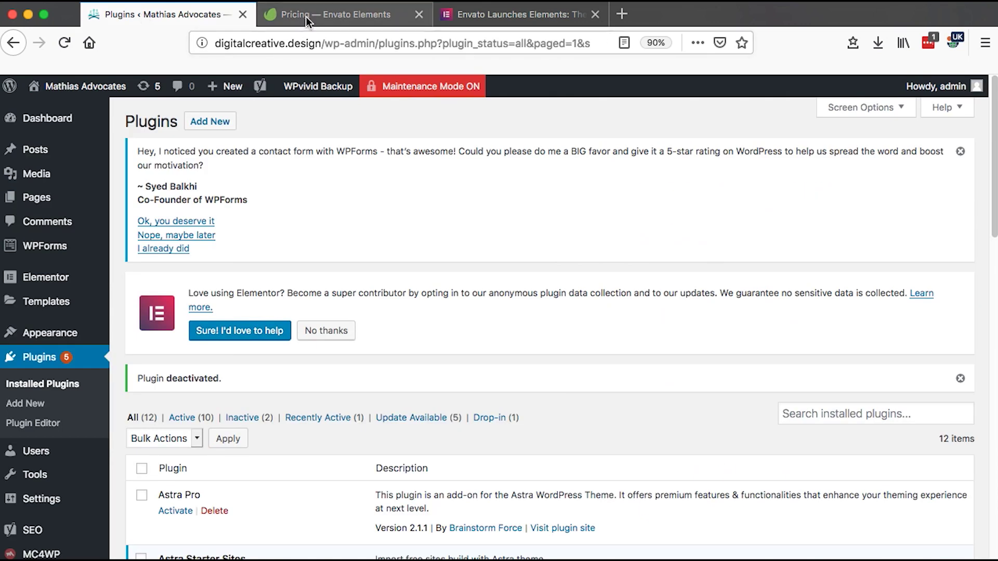
click(306, 17)
click(182, 17)
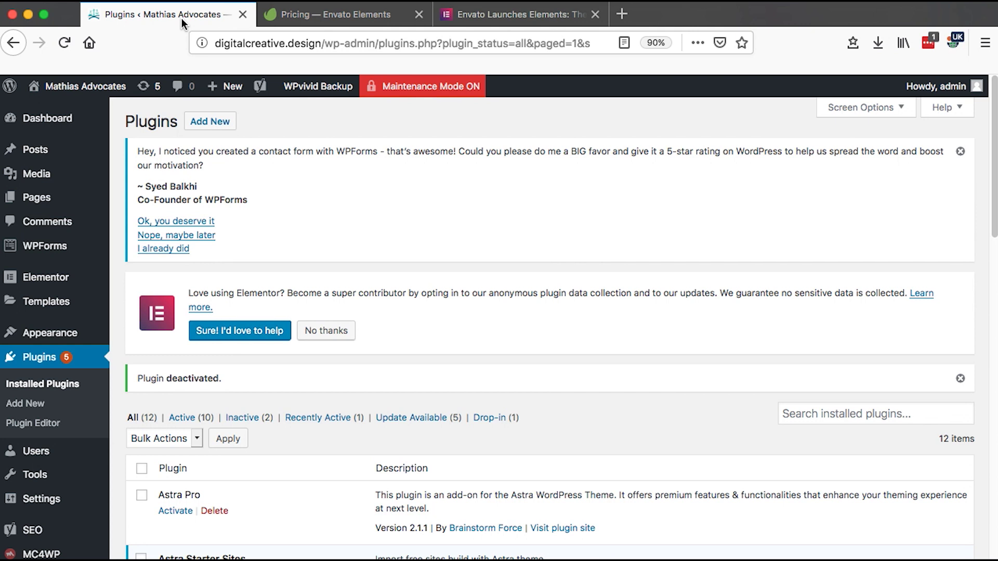
scroll(403, 247, down, 1)
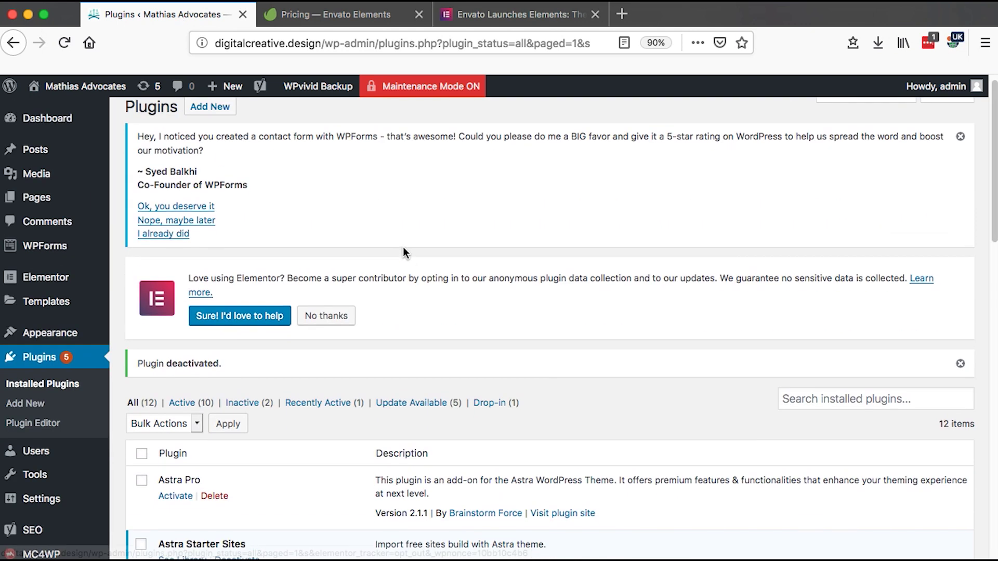
Step: Search the plugin directory for 'env' and install Envato Elements – Photos & Elementor Templates
click(28, 400)
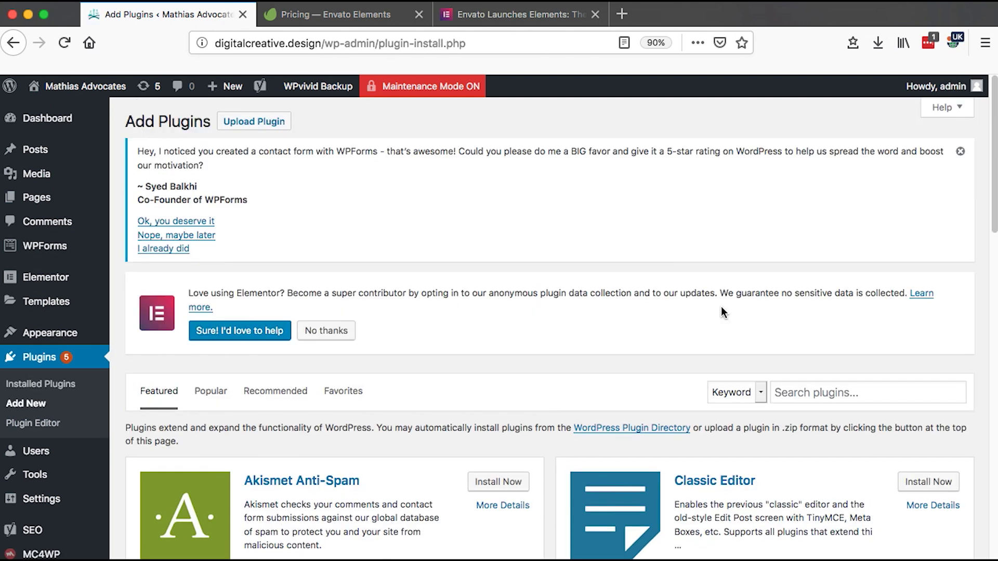
scroll(853, 295, down, 3)
click(828, 278)
text(envato)
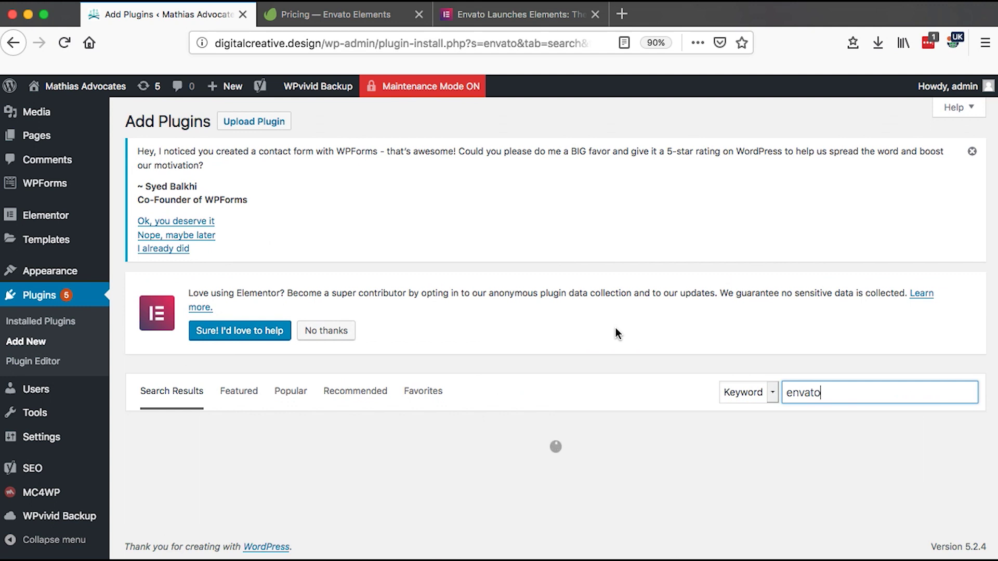
scroll(616, 333, down, 4)
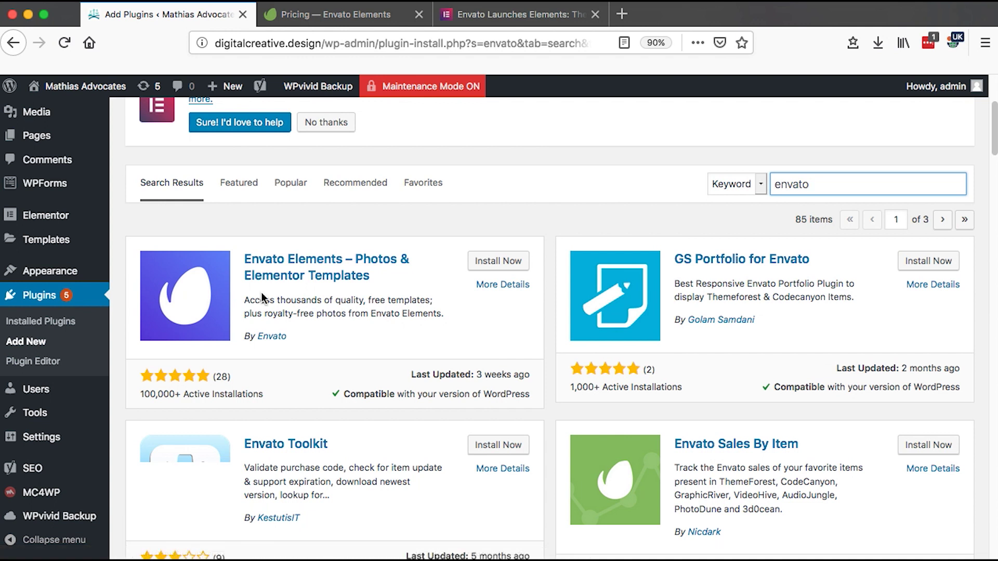
click(497, 261)
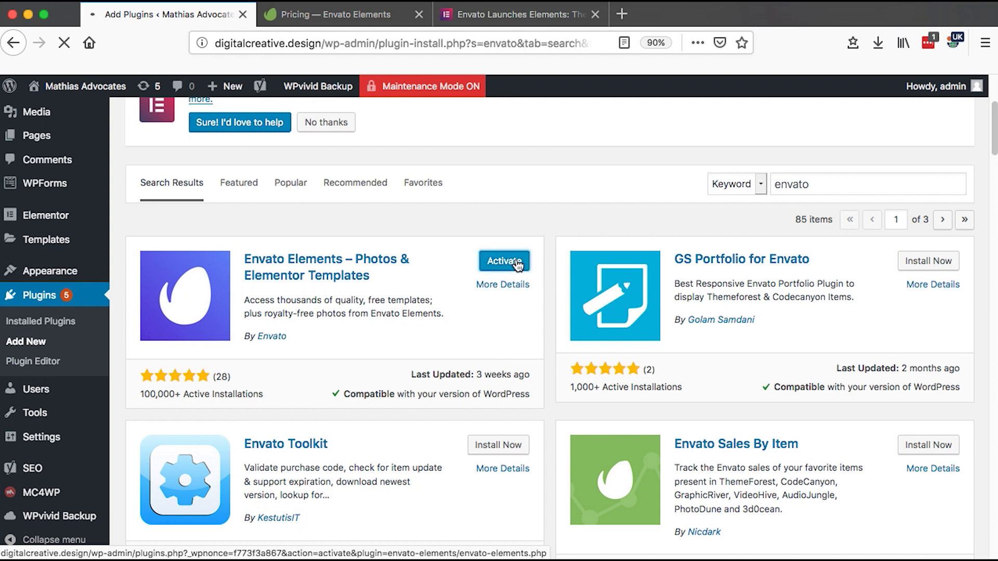
Step: Activate Envato Elements and accept its terms to reach the 16 Premium Template Kits
click(517, 265)
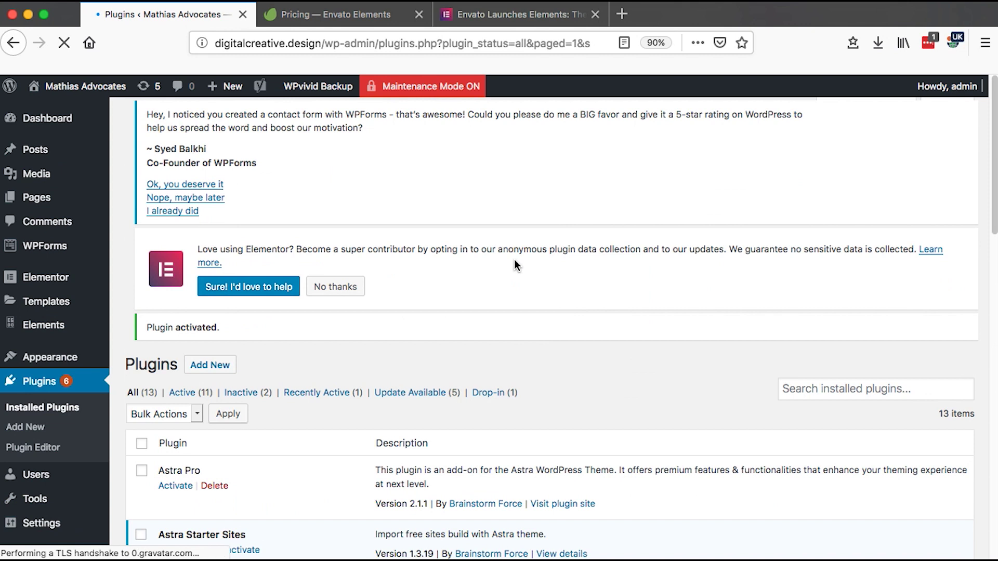
scroll(506, 267, down, 5)
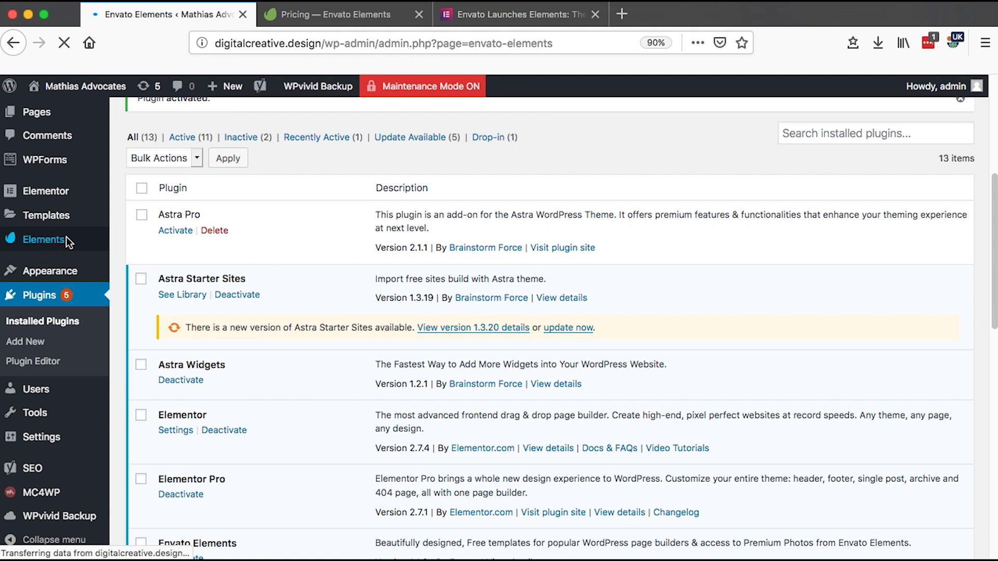
click(415, 405)
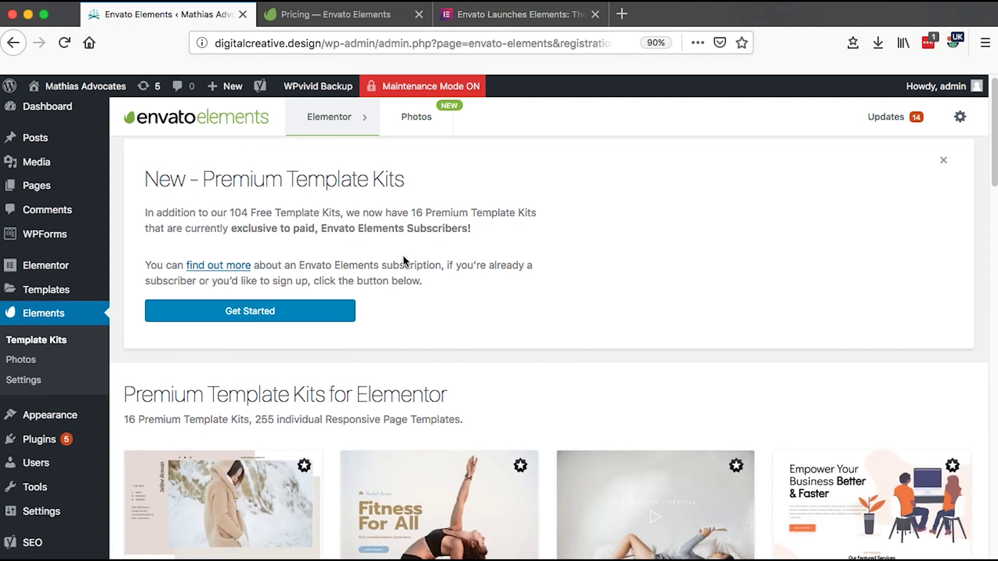
Step: Scroll the free Template Kits down to the five-page pagination and back up to the Brewery row
scroll(403, 255, down, 6)
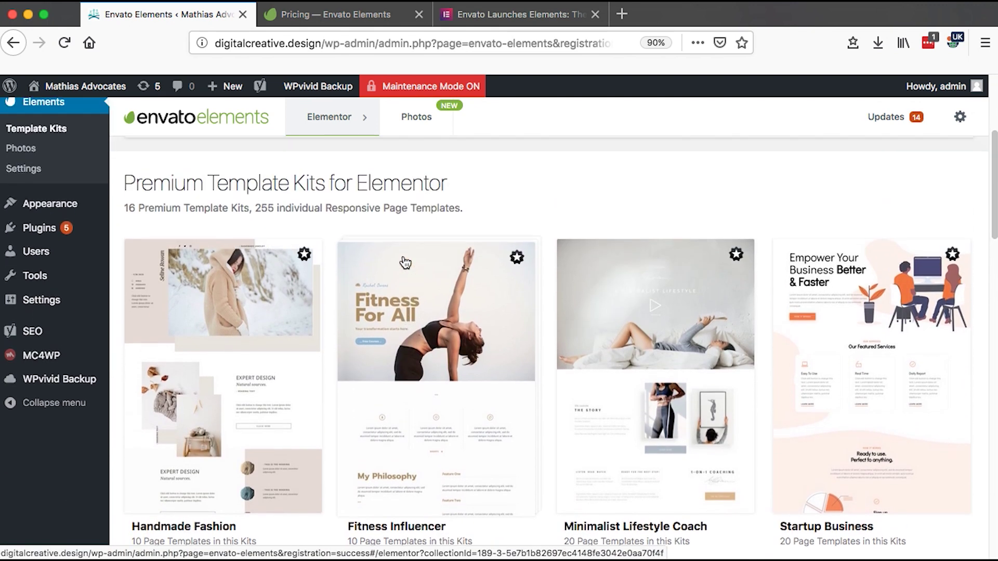
scroll(405, 262, down, 3)
scroll(405, 262, up, 3)
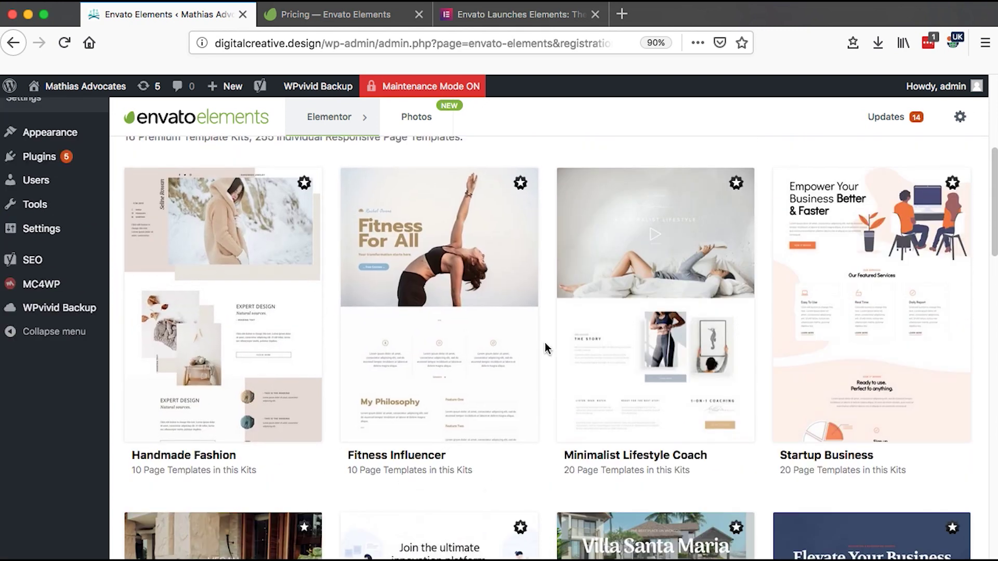
scroll(624, 343, down, 7)
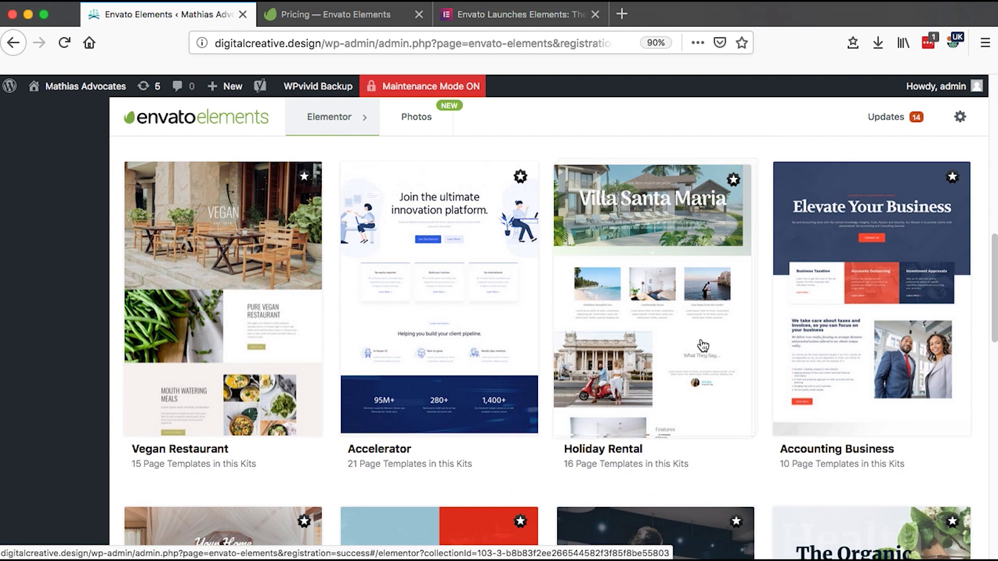
scroll(703, 346, down, 3)
scroll(703, 346, up, 2)
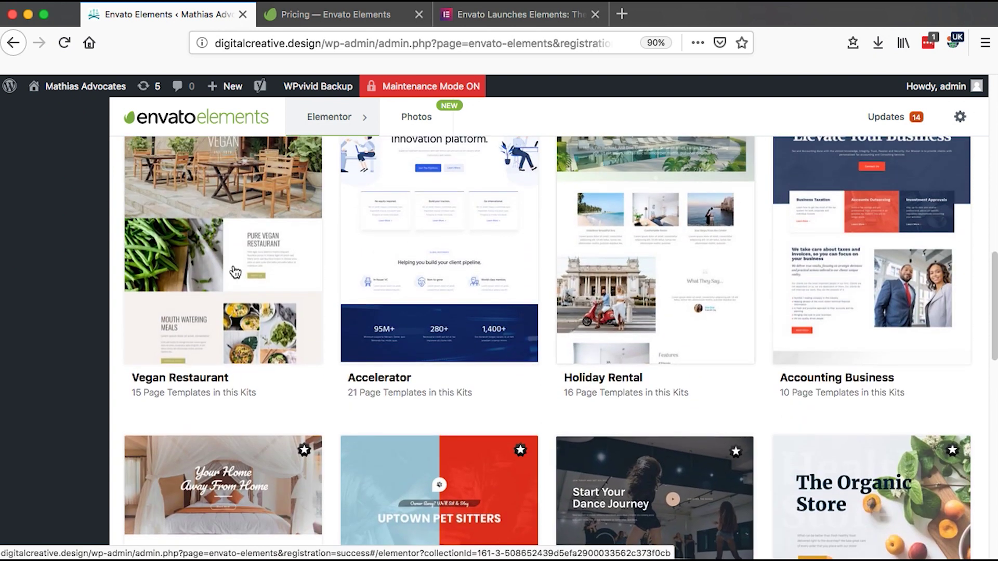
scroll(659, 344, down, 1)
scroll(551, 499, down, 5)
scroll(551, 499, down, 5)
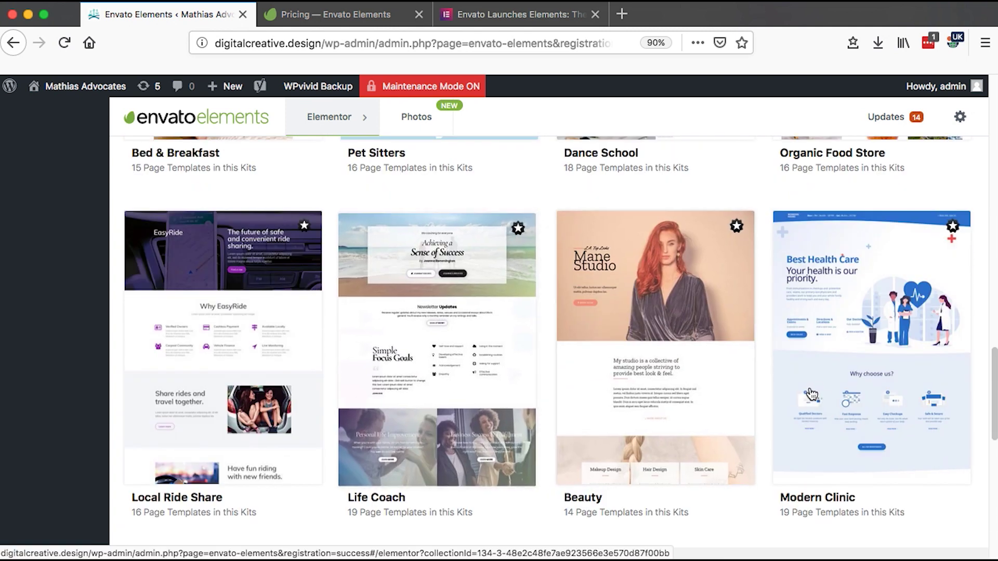
scroll(847, 387, down, 3)
scroll(846, 387, up, 15)
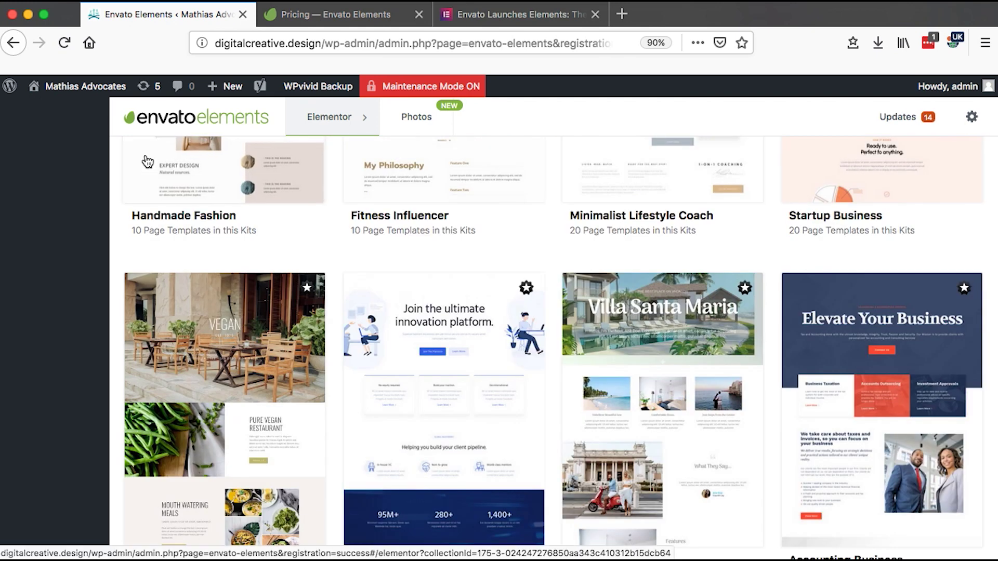
scroll(305, 387, down, 8)
scroll(305, 387, down, 10)
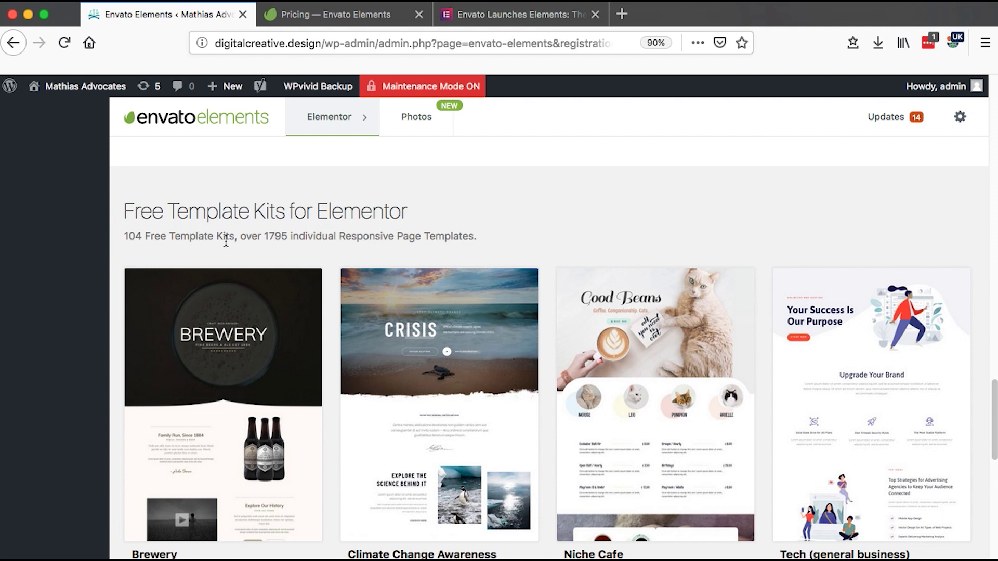
scroll(502, 319, down, 3)
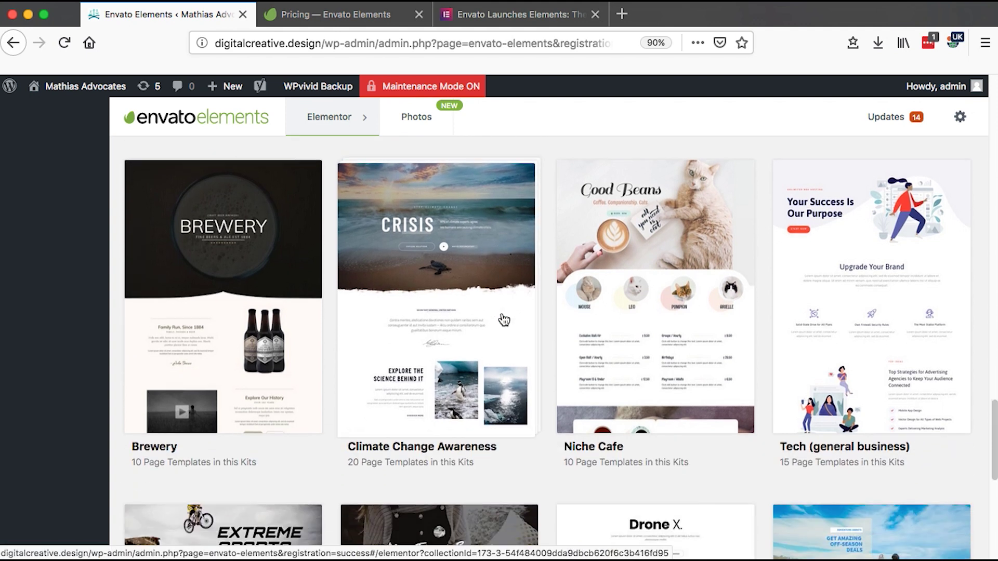
scroll(503, 320, down, 10)
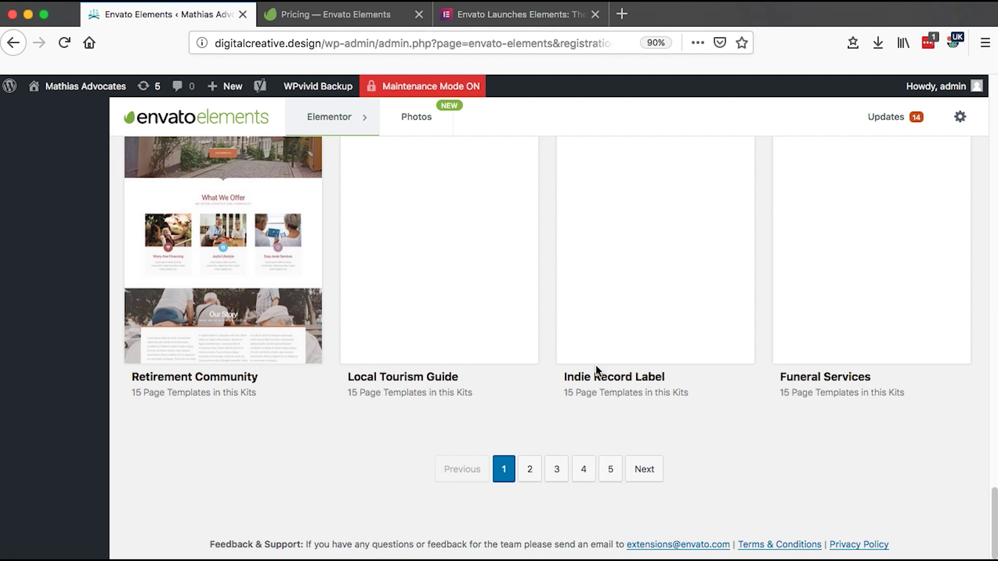
scroll(596, 365, up, 15)
scroll(597, 370, down, 2)
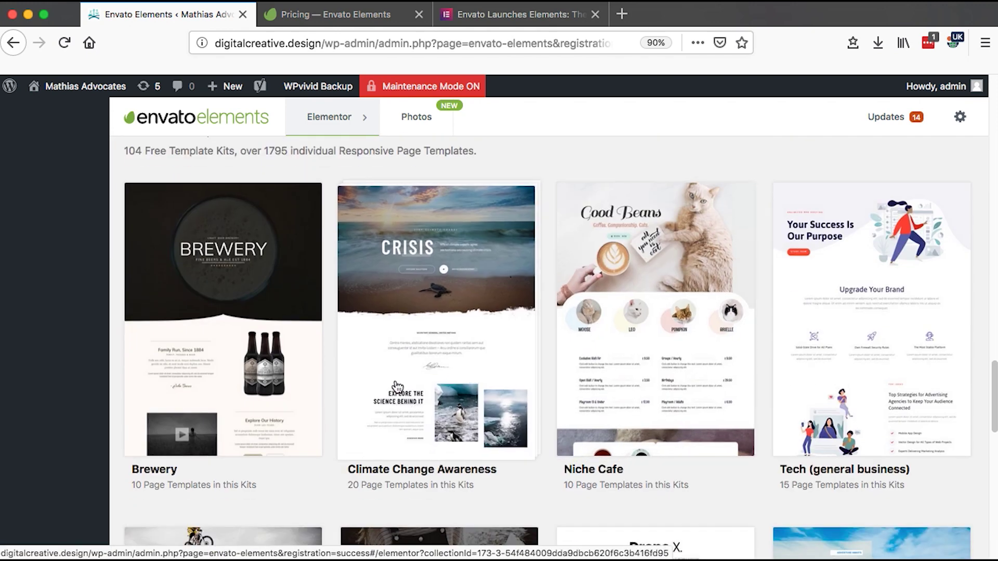
Step: Open the Brewery kit and scroll through its 10 templates, Home 1 through Contact
click(244, 368)
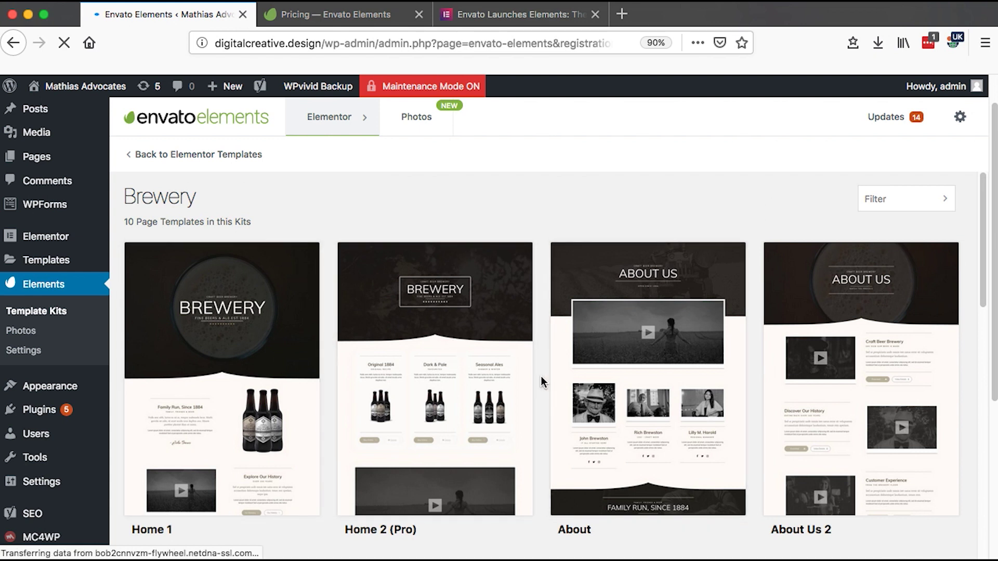
scroll(540, 375, down, 3)
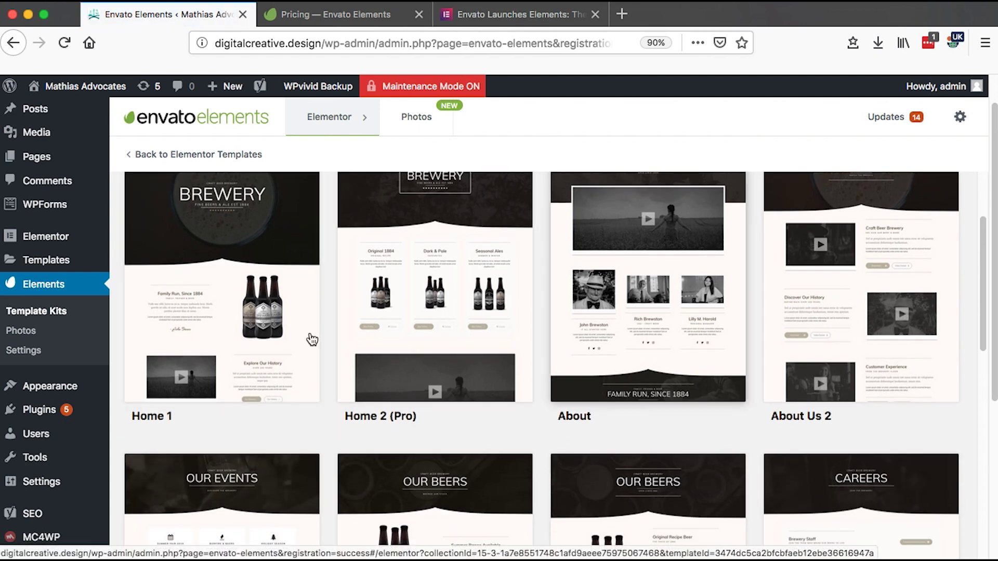
scroll(675, 338, down, 5)
scroll(457, 439, down, 2)
scroll(644, 375, down, 3)
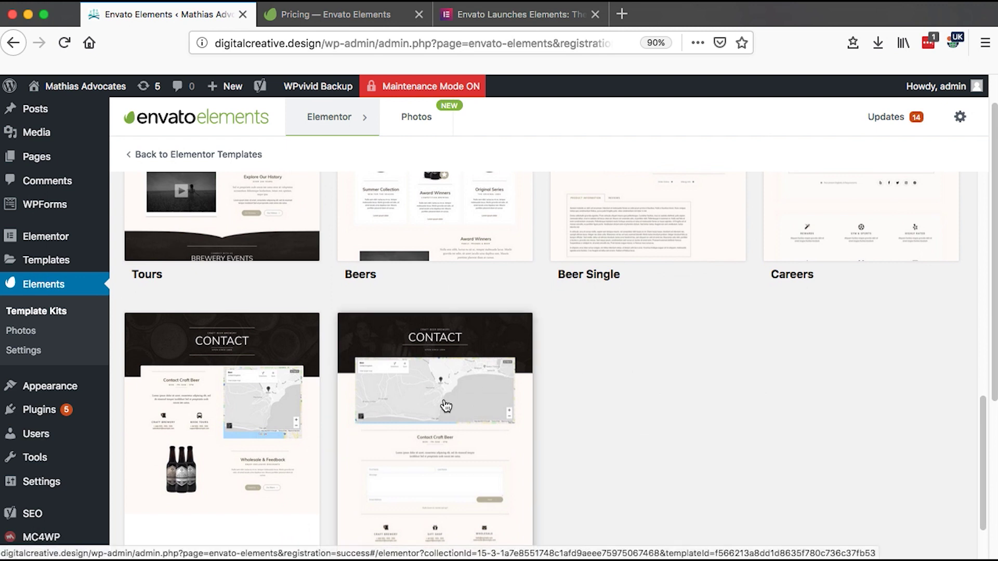
scroll(445, 405, down, 2)
scroll(446, 406, up, 12)
scroll(444, 405, down, 2)
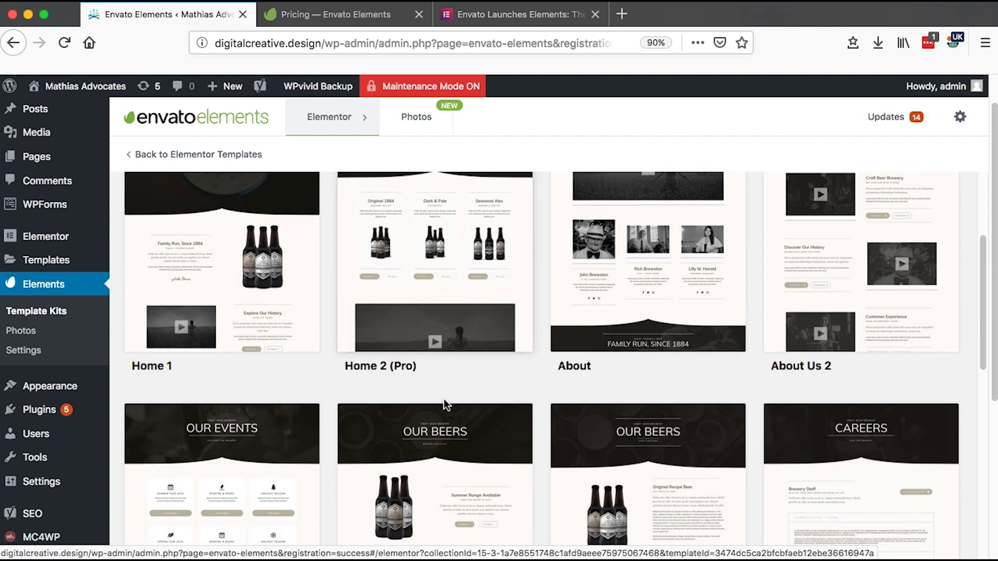
scroll(443, 398, up, 1)
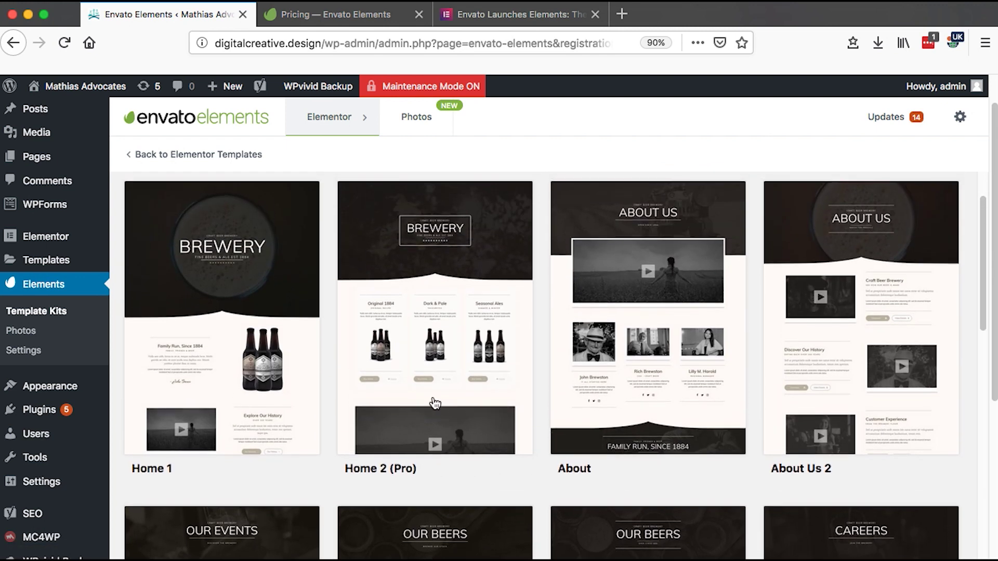
click(199, 327)
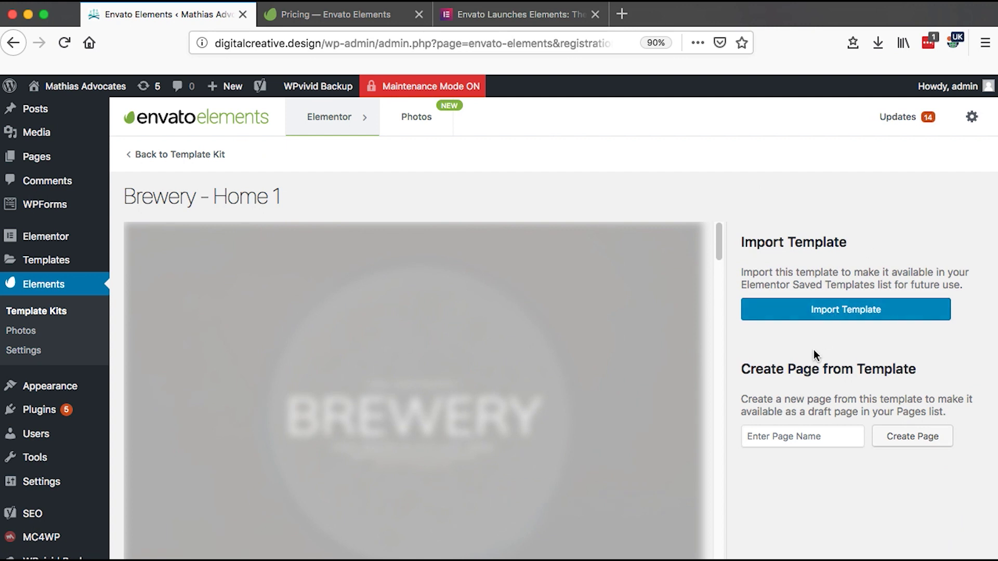
click(789, 435)
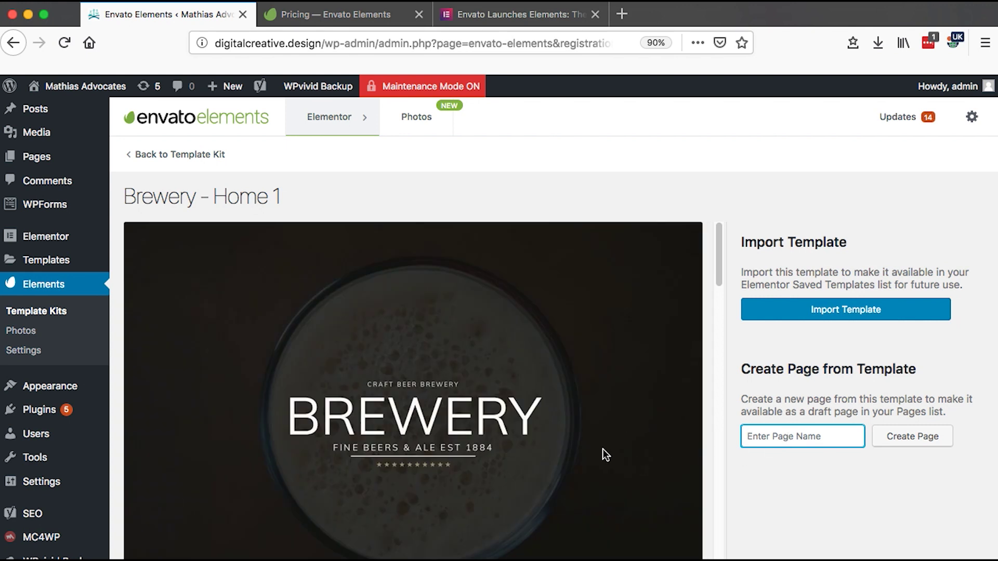
scroll(603, 455, down, 10)
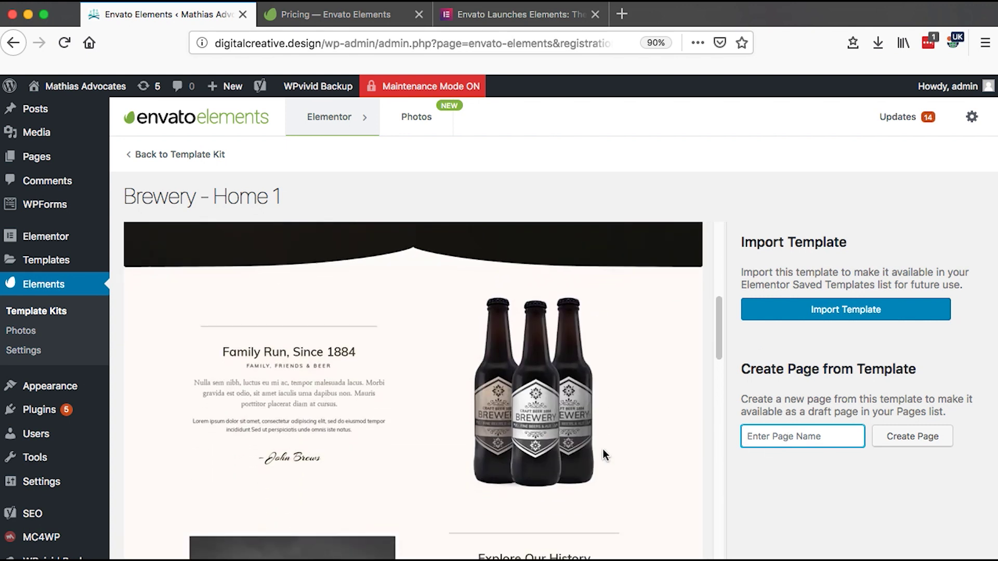
scroll(603, 449, up, 3)
scroll(526, 382, down, 10)
scroll(527, 387, down, 8)
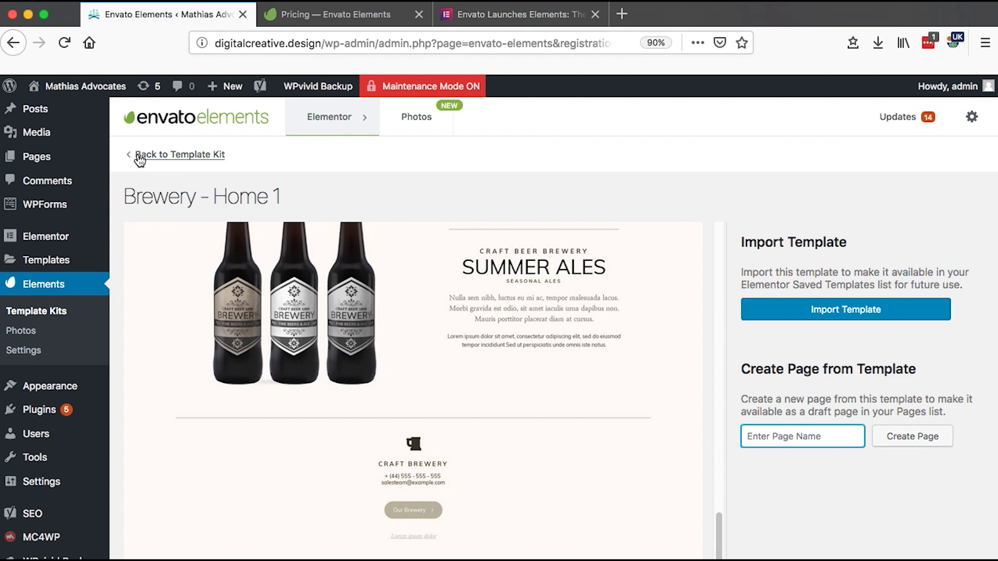
click(198, 158)
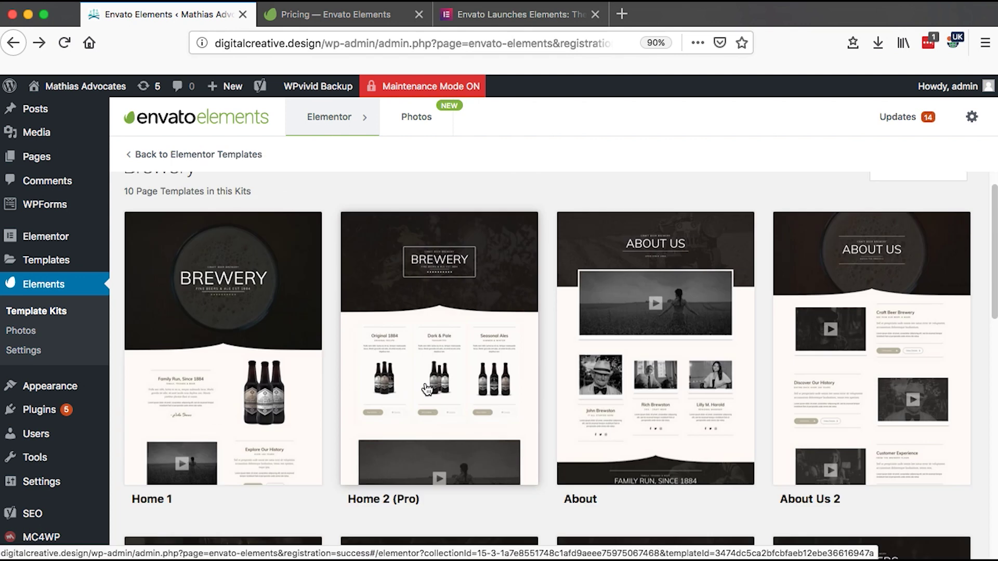
Step: Preview Brewery's Home 2 (Pro) template, then scroll down the Template Kits list
click(453, 416)
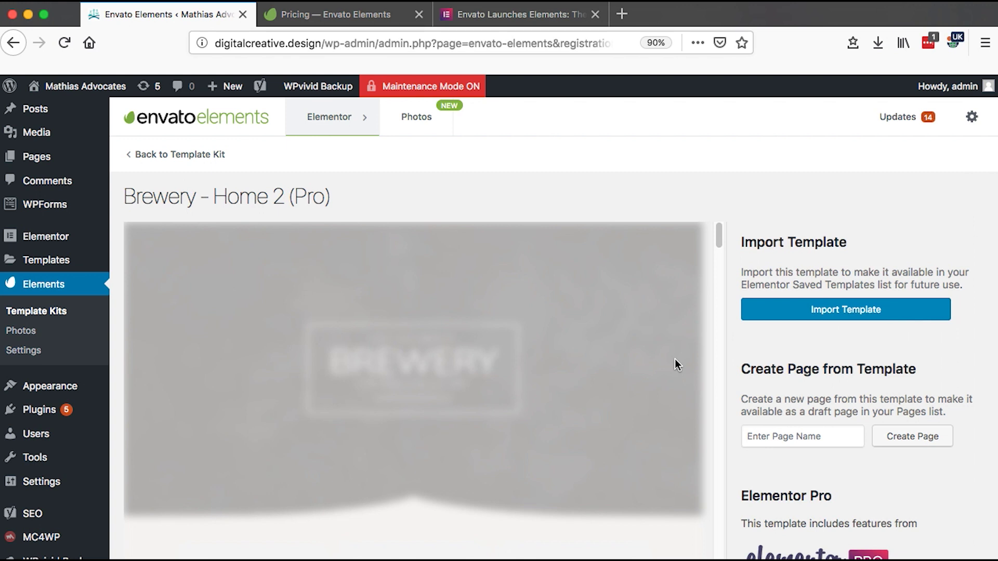
scroll(579, 346, down, 3)
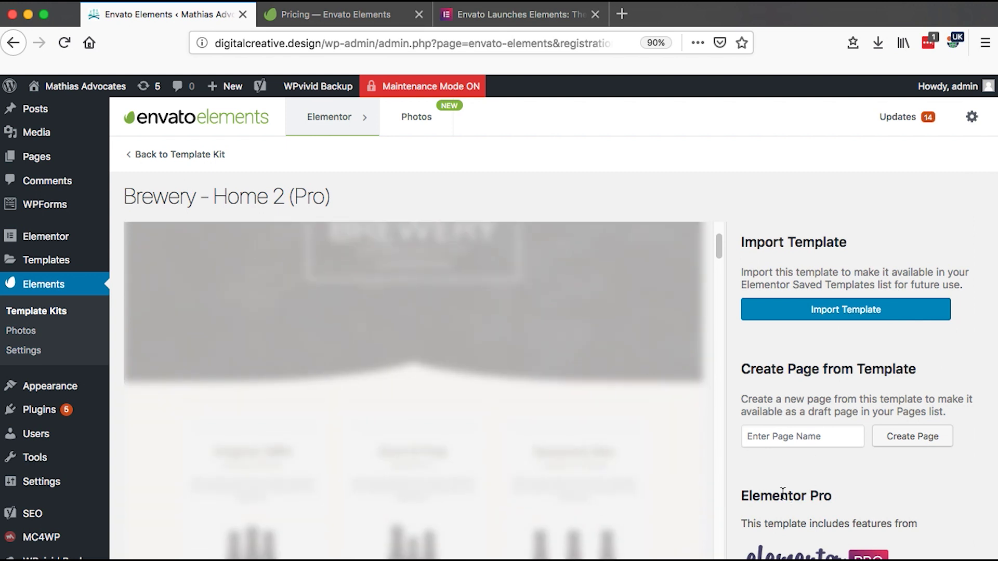
scroll(516, 333, down, 5)
scroll(516, 332, up, 5)
scroll(515, 322, down, 3)
scroll(515, 310, up, 3)
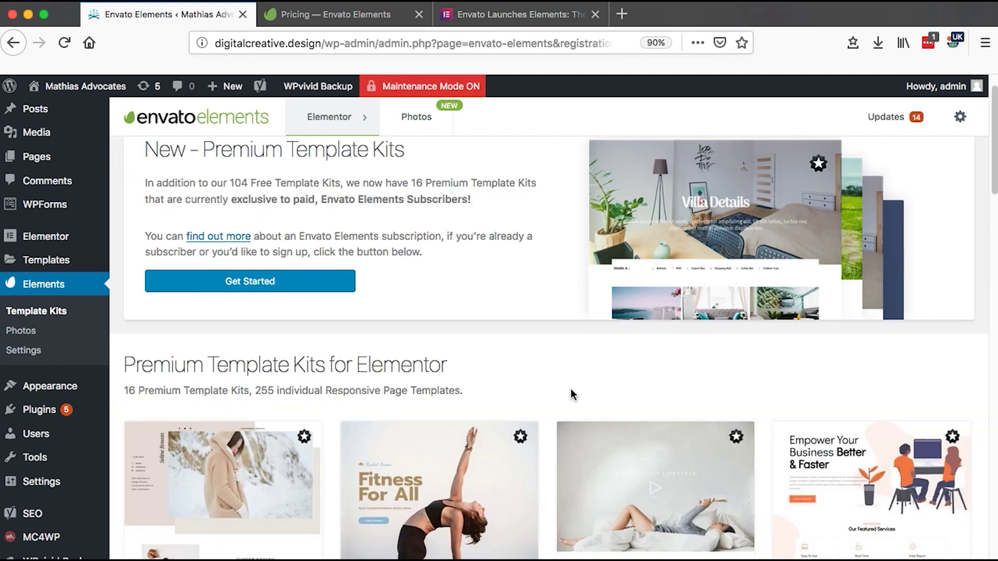
scroll(571, 389, down, 15)
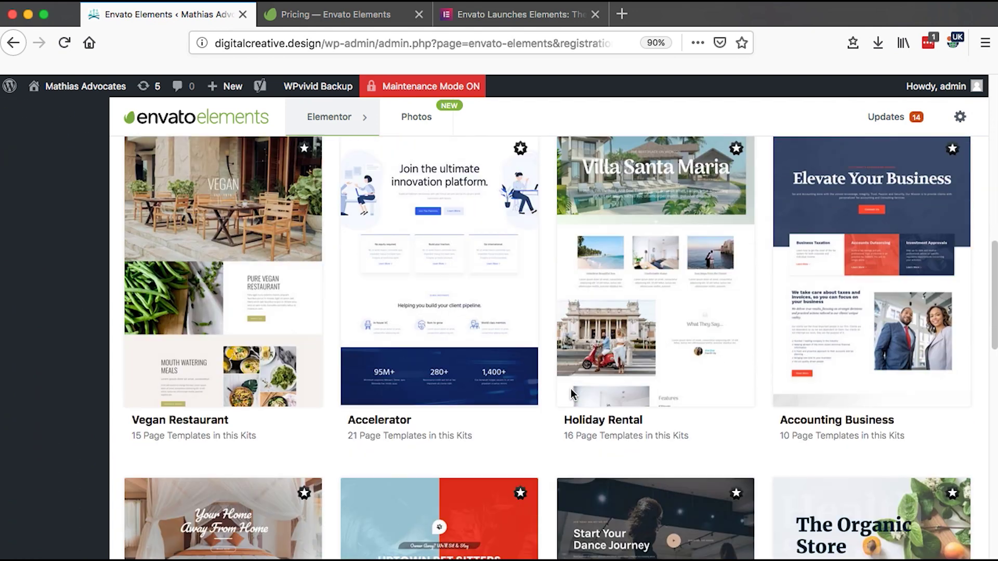
scroll(571, 394, down, 5)
scroll(570, 394, down, 10)
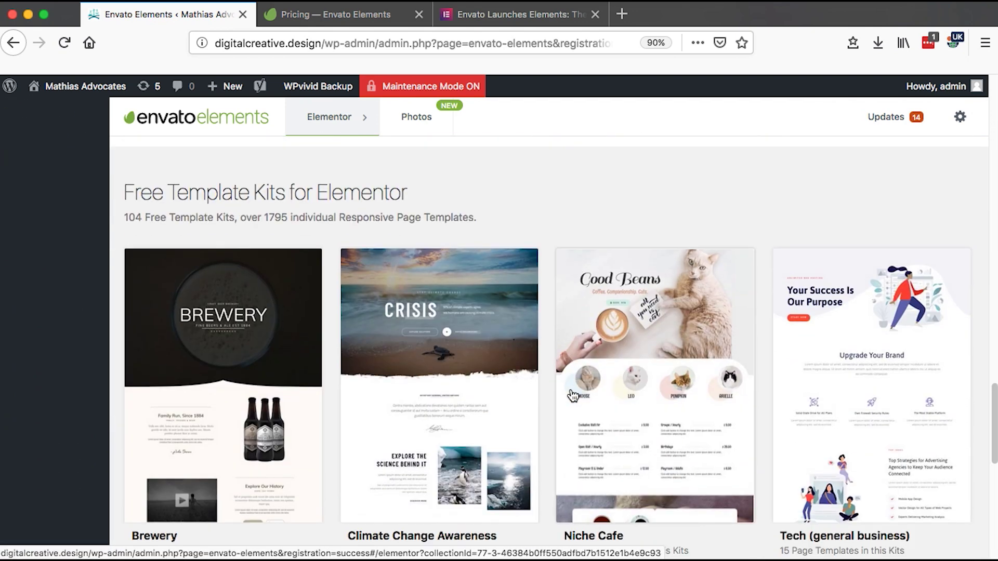
Step: Open the Retirement Community kit and scroll through its 15 page templates
click(252, 425)
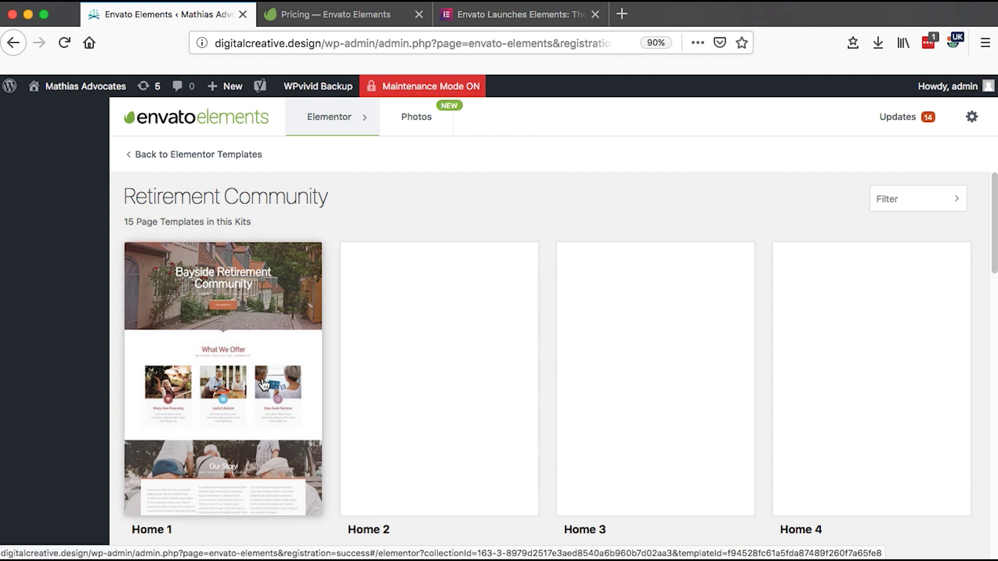
scroll(426, 438, down, 10)
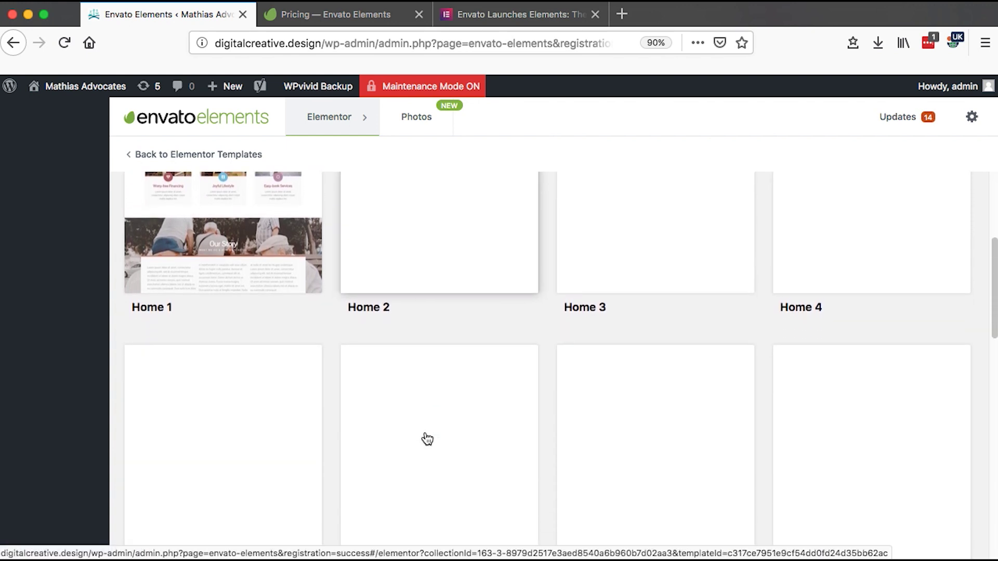
scroll(428, 439, down, 2)
scroll(428, 440, up, 10)
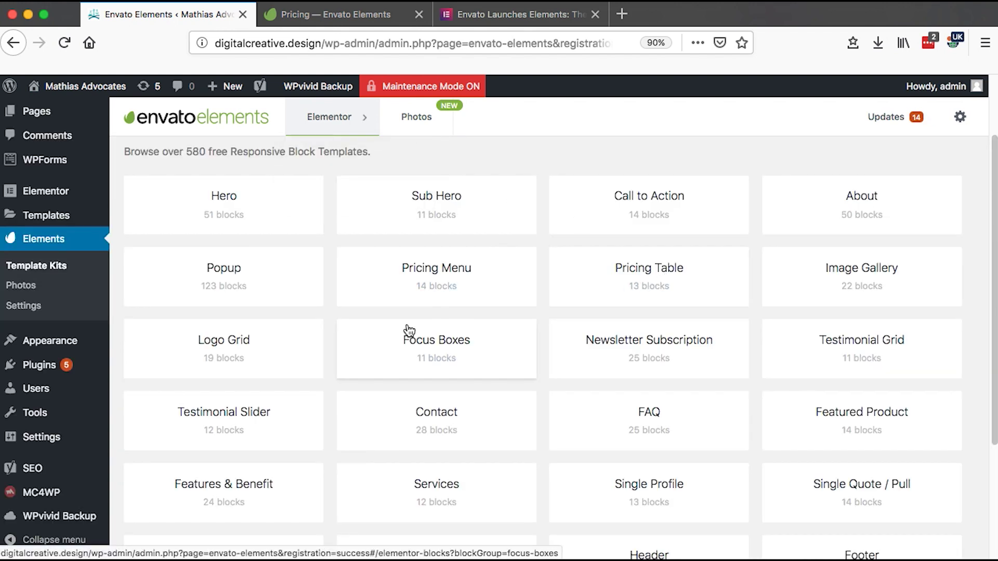
Step: Open the Footer block category and browse its 13 footer templates
scroll(408, 337, down, 1)
scroll(408, 339, up, 3)
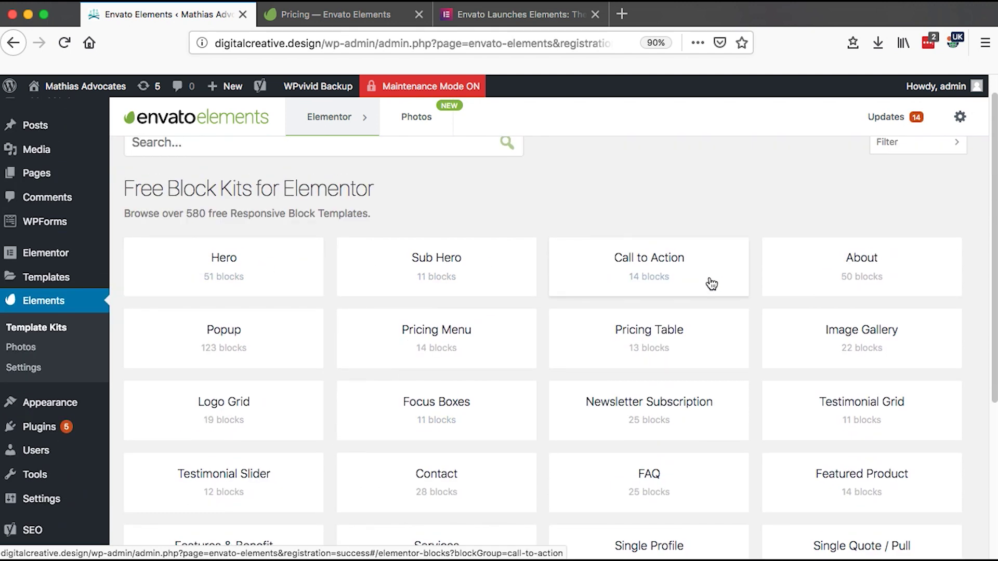
scroll(727, 291, down, 1)
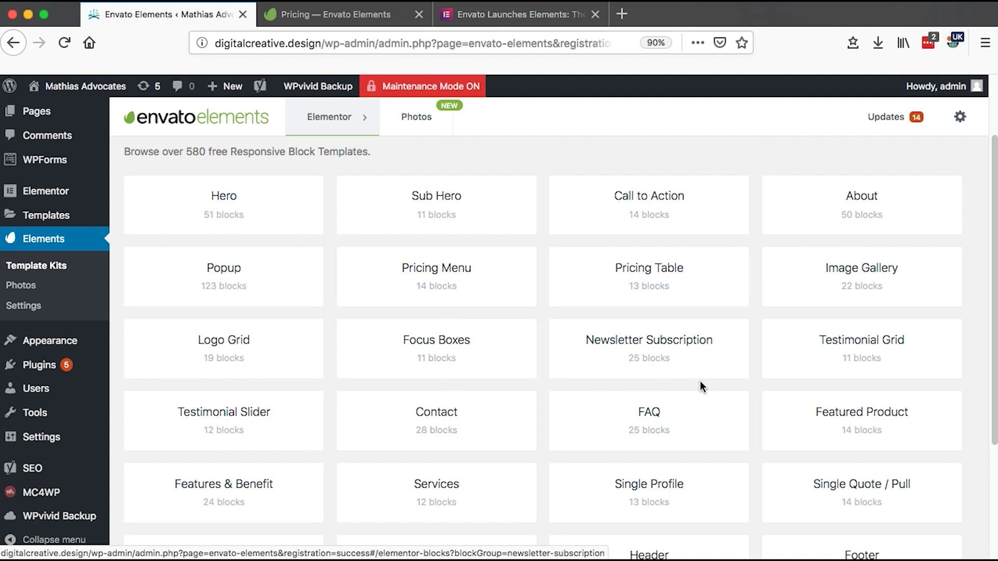
scroll(699, 385, down, 3)
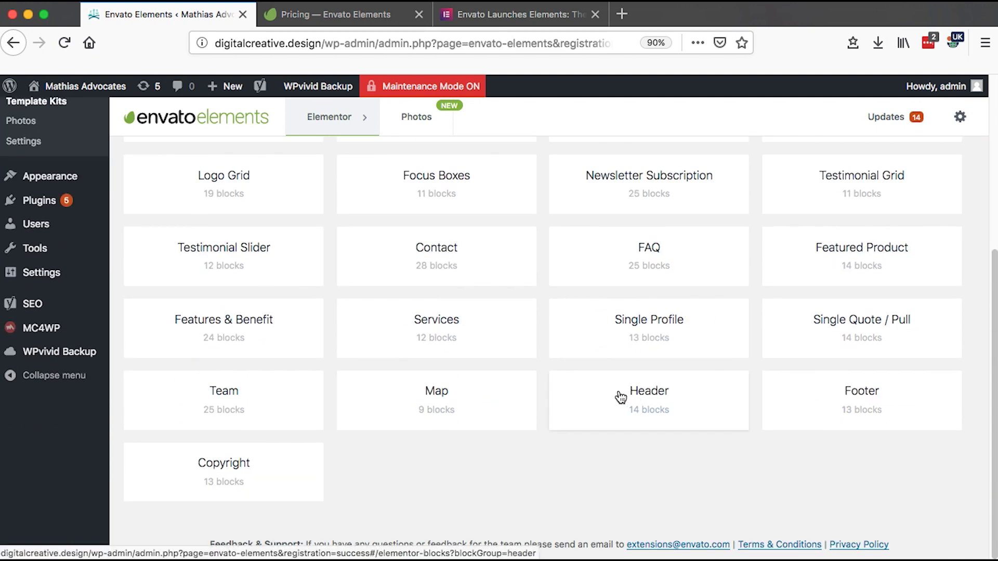
click(855, 419)
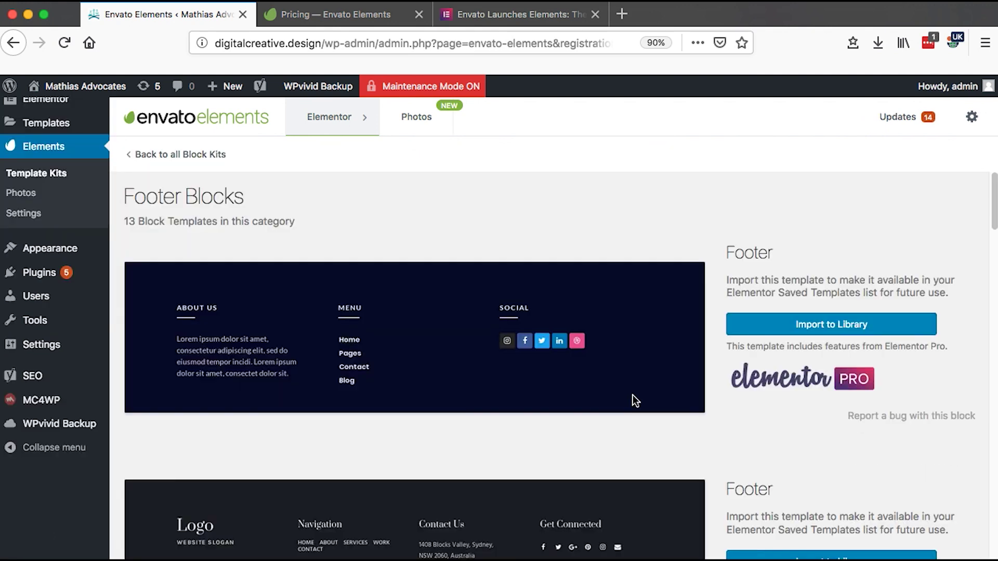
scroll(632, 401, down, 3)
scroll(632, 400, up, 4)
scroll(632, 400, down, 4)
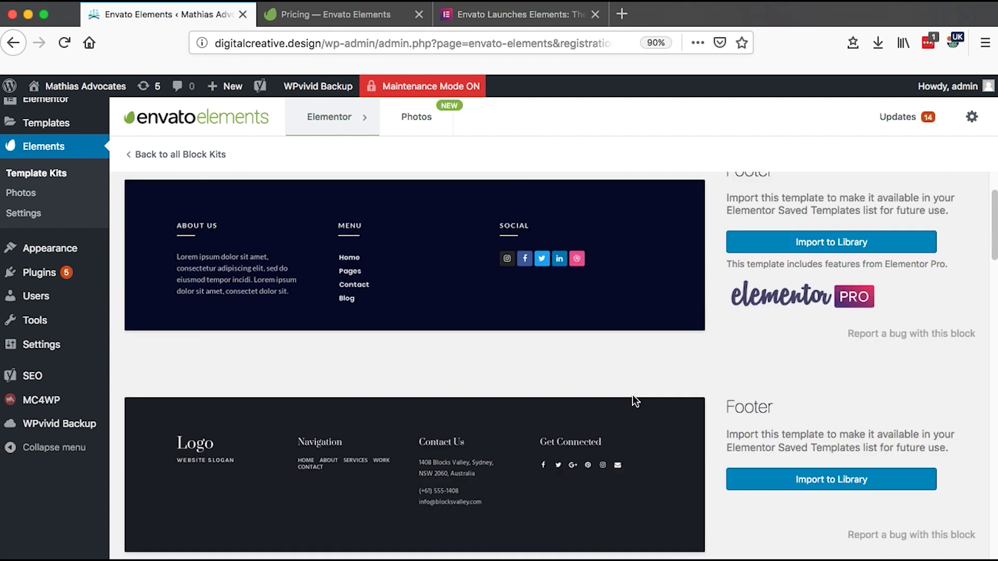
scroll(633, 400, down, 2)
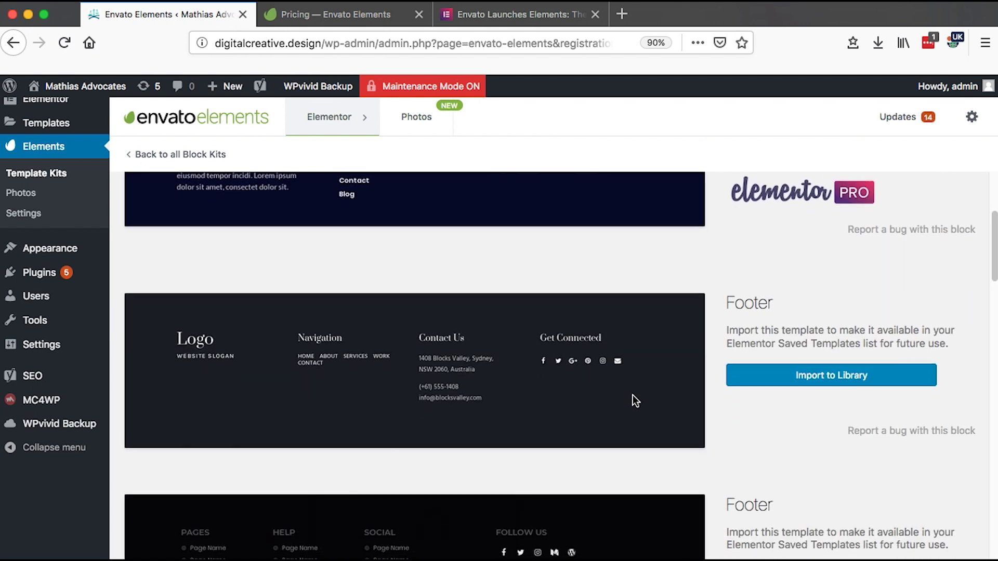
scroll(633, 400, up, 4)
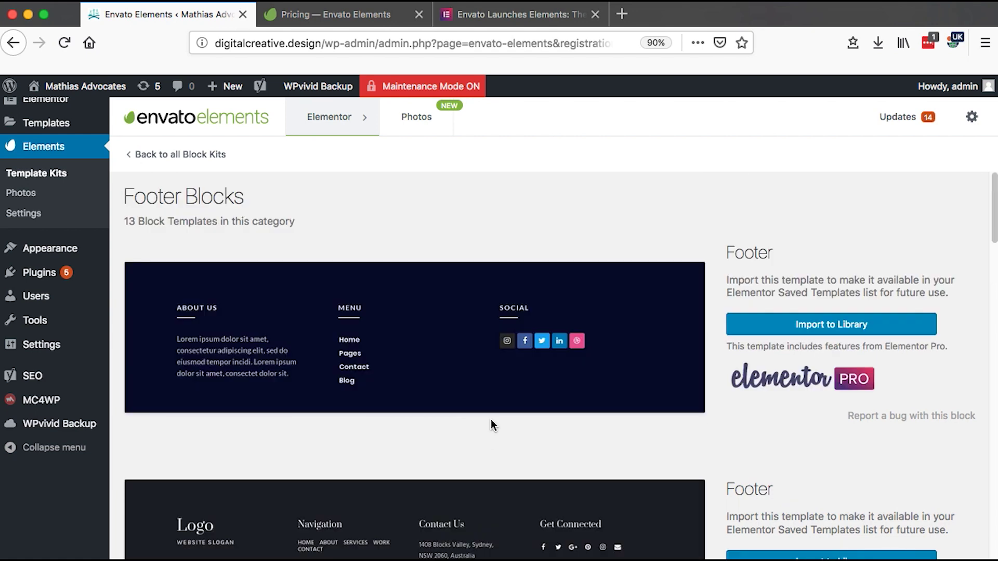
Step: Restore the browser to full screen, then return to the top of the block kit grid
key(ctrl+Up)
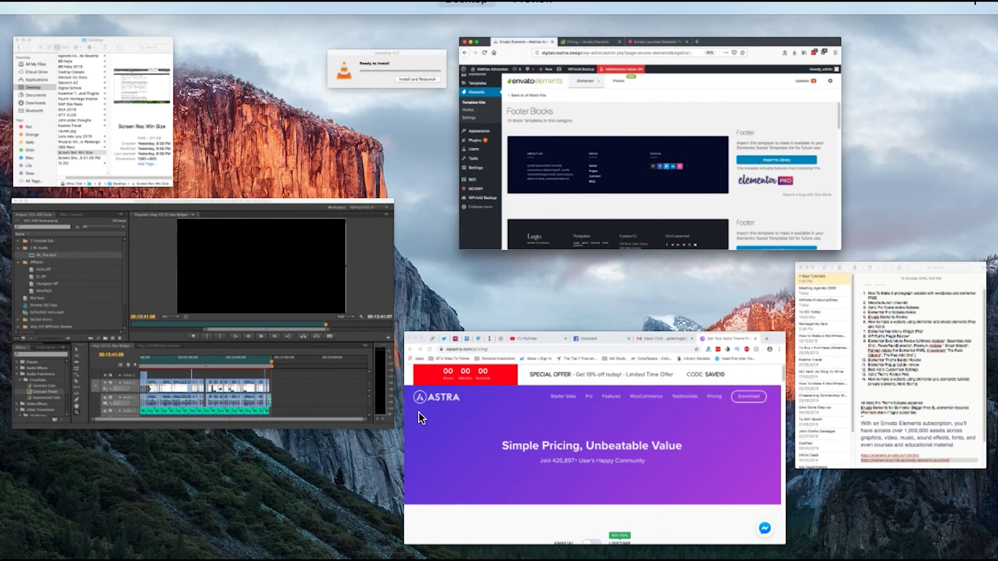
click(603, 204)
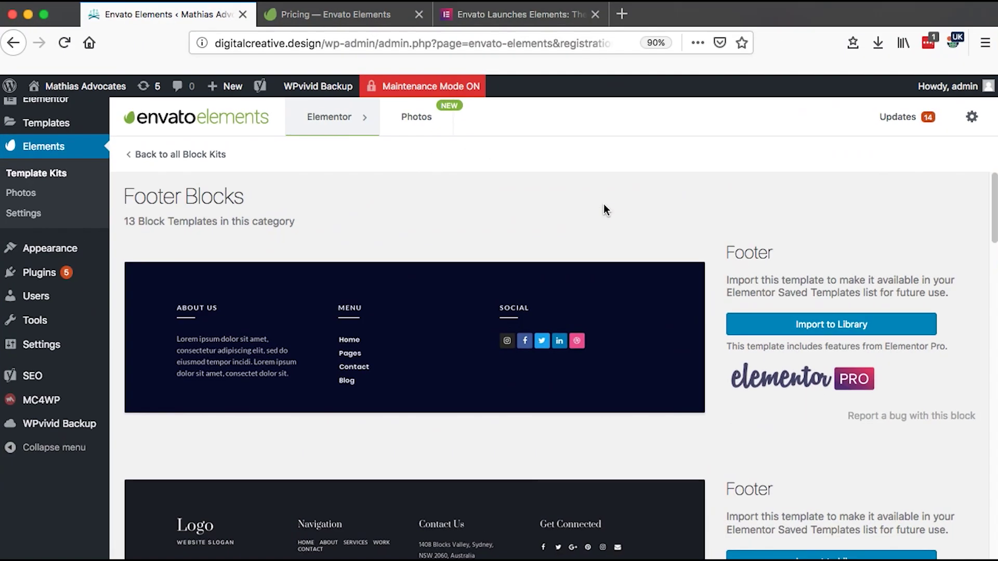
scroll(404, 390, down, 6)
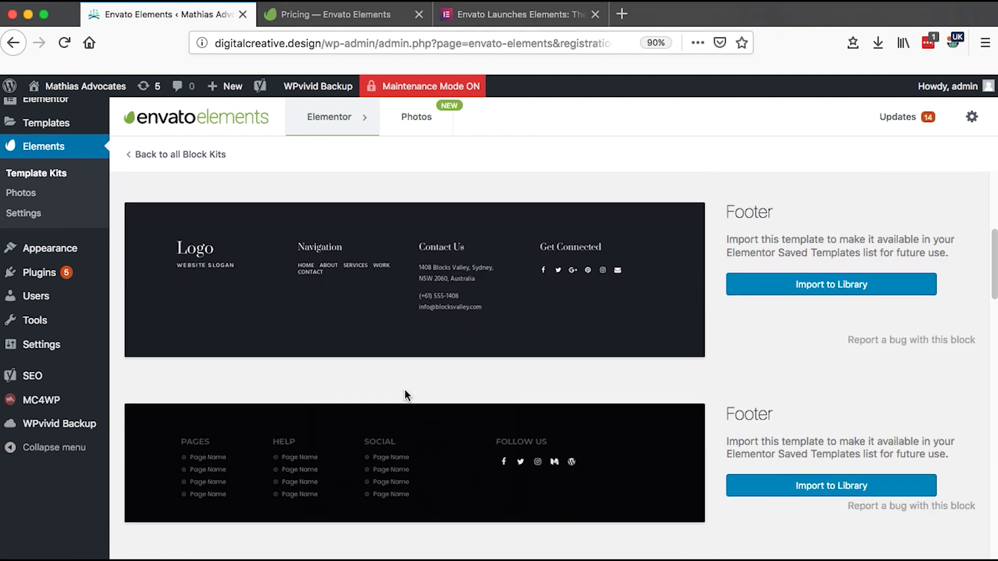
scroll(405, 388, down, 9)
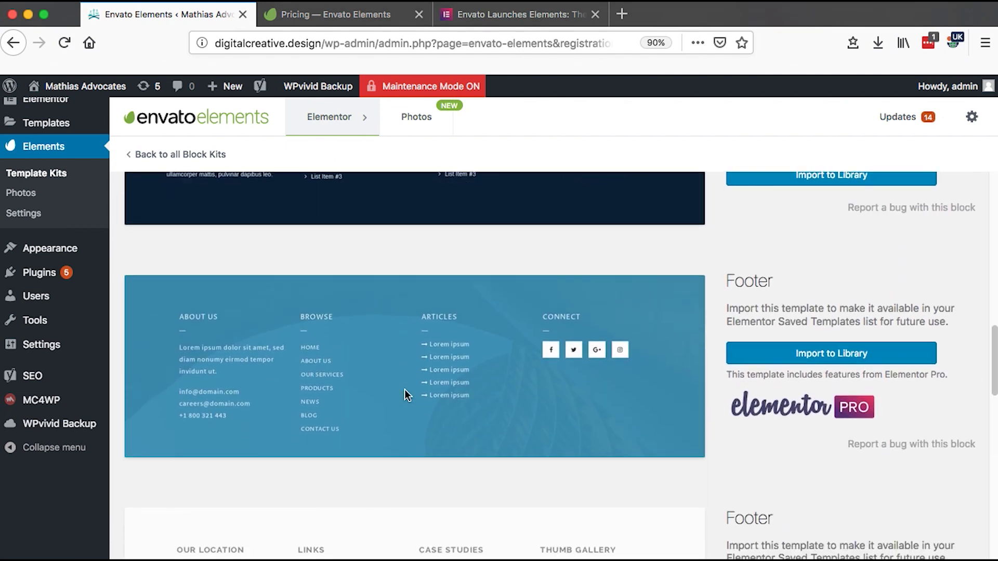
scroll(697, 336, up, 5)
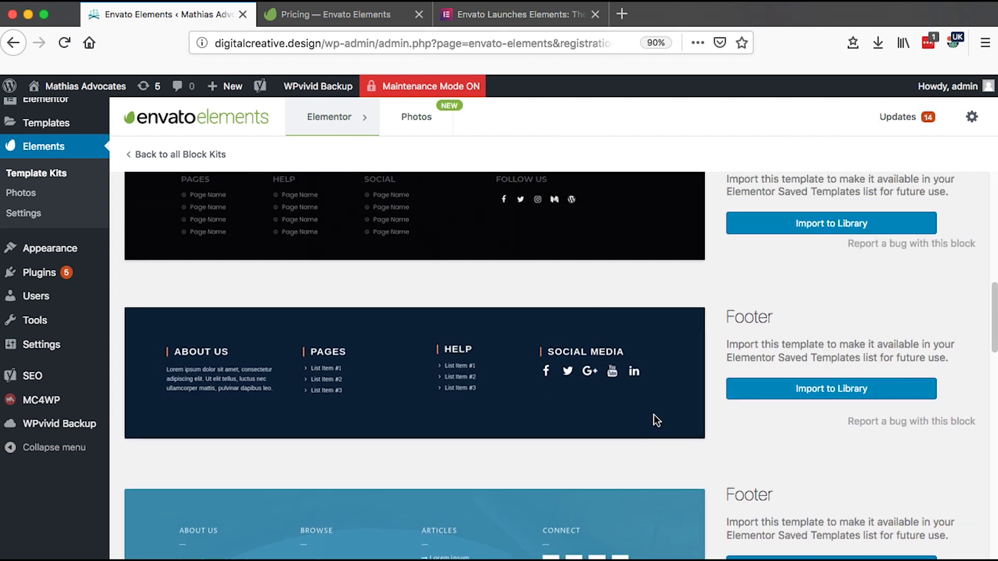
scroll(662, 410, down, 5)
scroll(606, 296, up, 16)
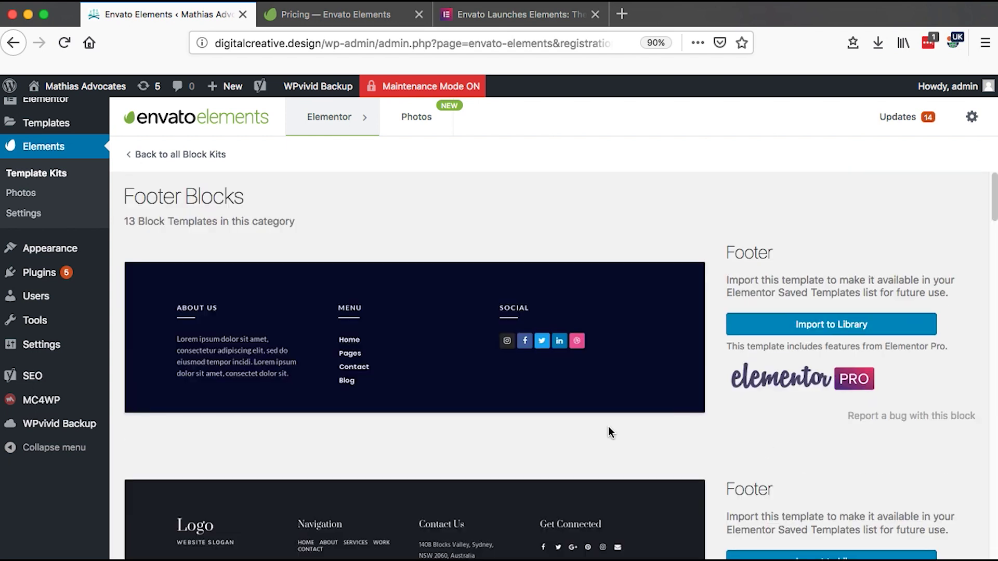
key(alt+Left)
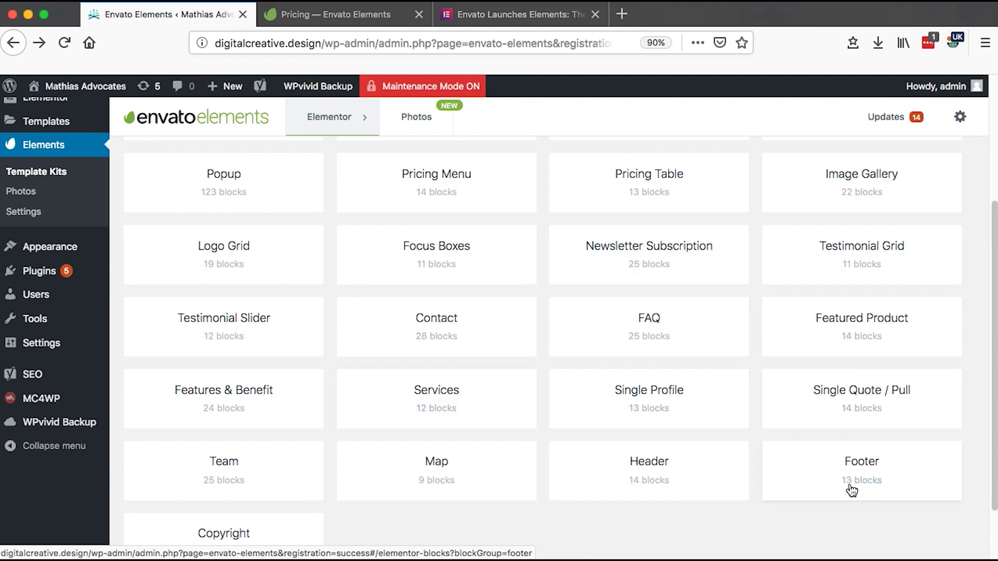
scroll(587, 408, up, 3)
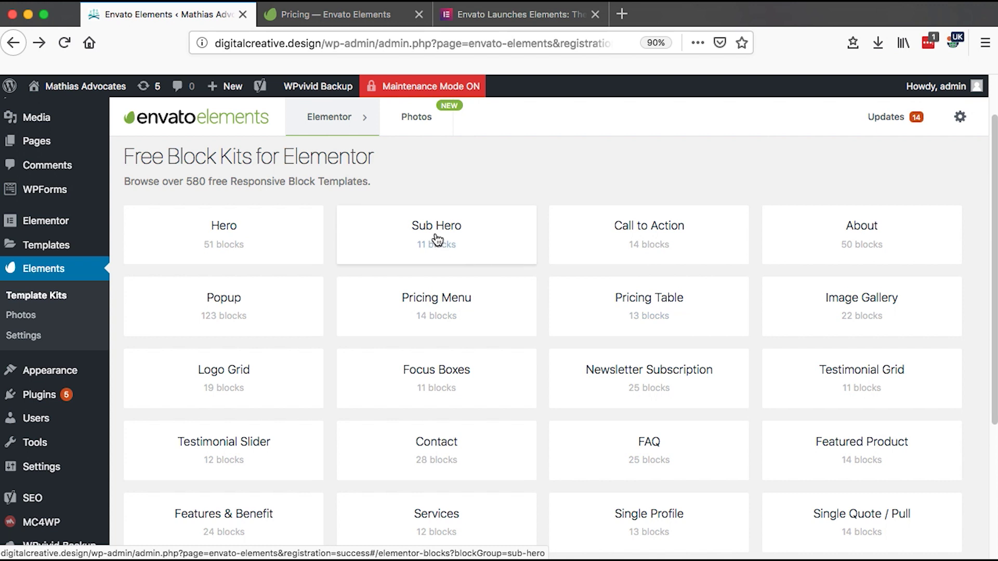
Step: Open the Hero category and scroll its 51 blocks, like Image Background and Video Background
click(227, 250)
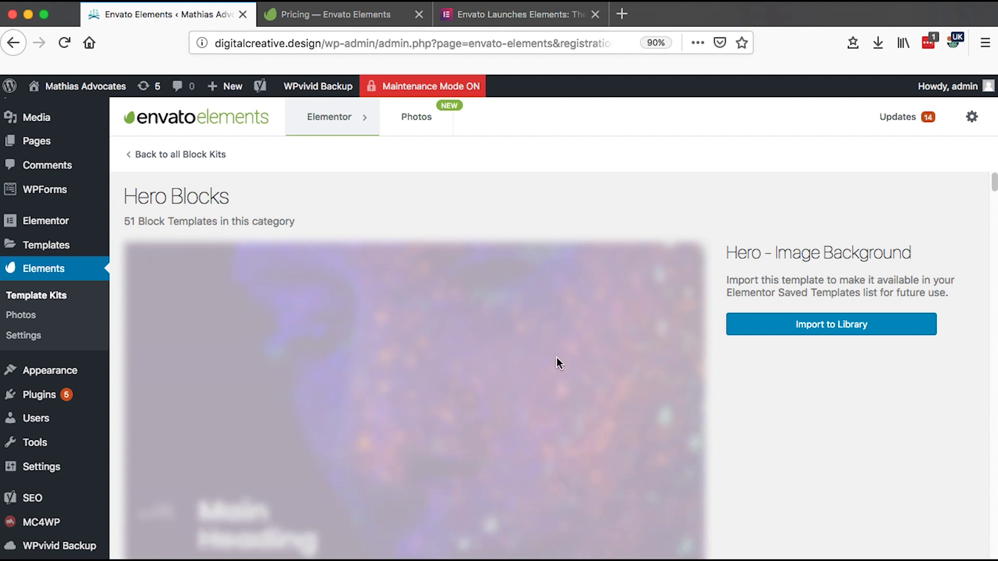
scroll(556, 359, down, 7)
scroll(557, 361, up, 4)
scroll(557, 358, up, 2)
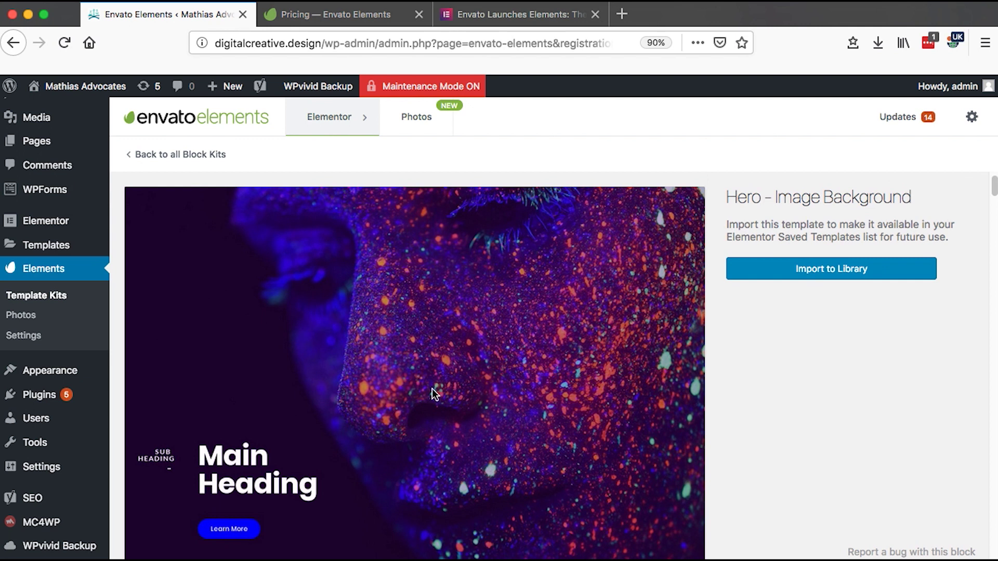
scroll(432, 394, down, 11)
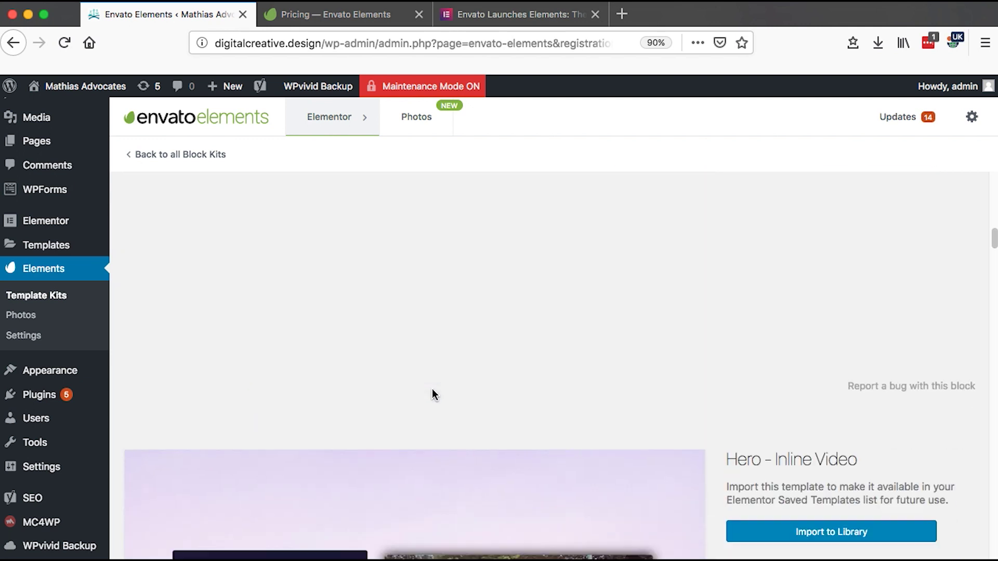
scroll(433, 391, down, 5)
scroll(433, 391, up, 3)
scroll(458, 363, down, 3)
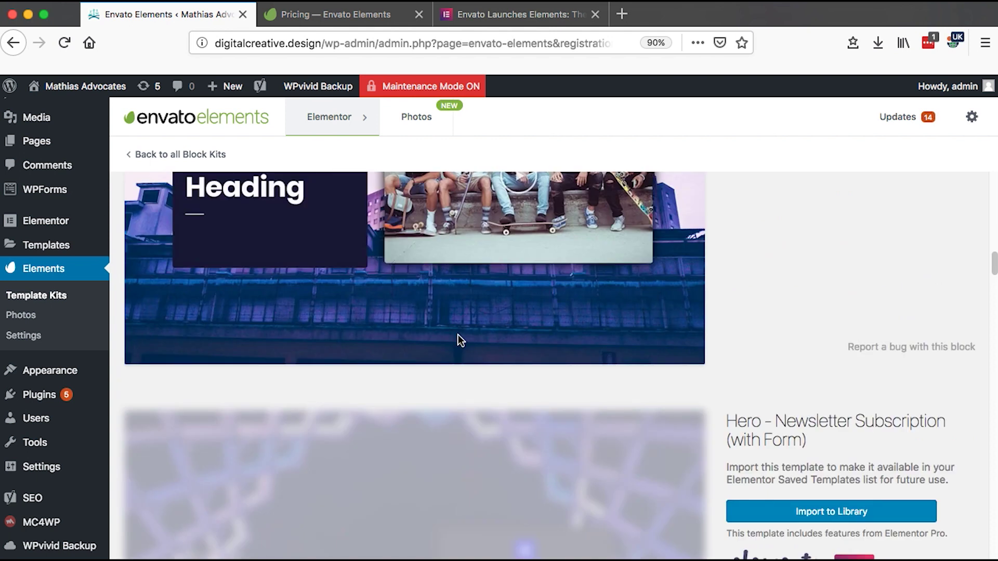
scroll(458, 337, up, 4)
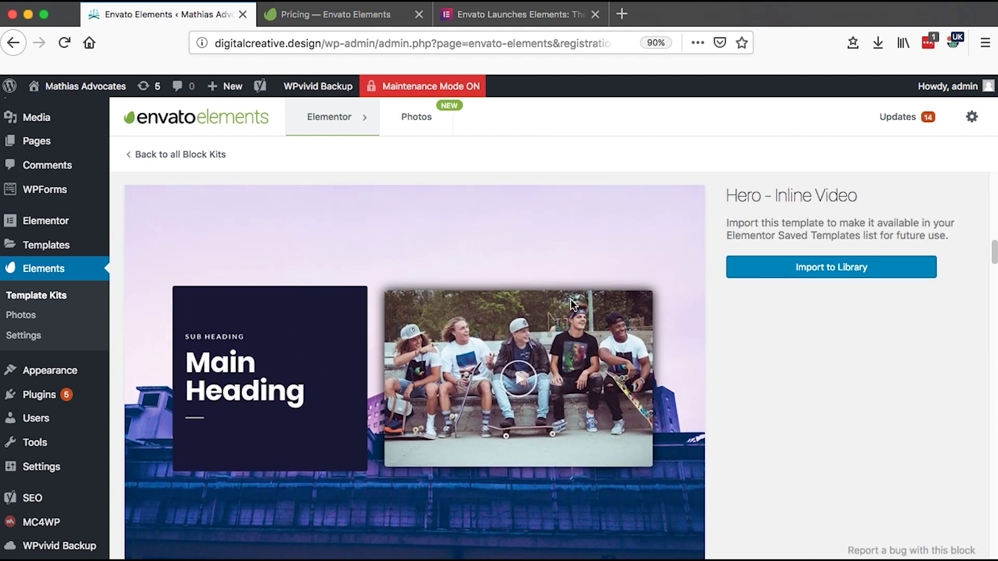
scroll(613, 307, down, 10)
scroll(613, 311, down, 8)
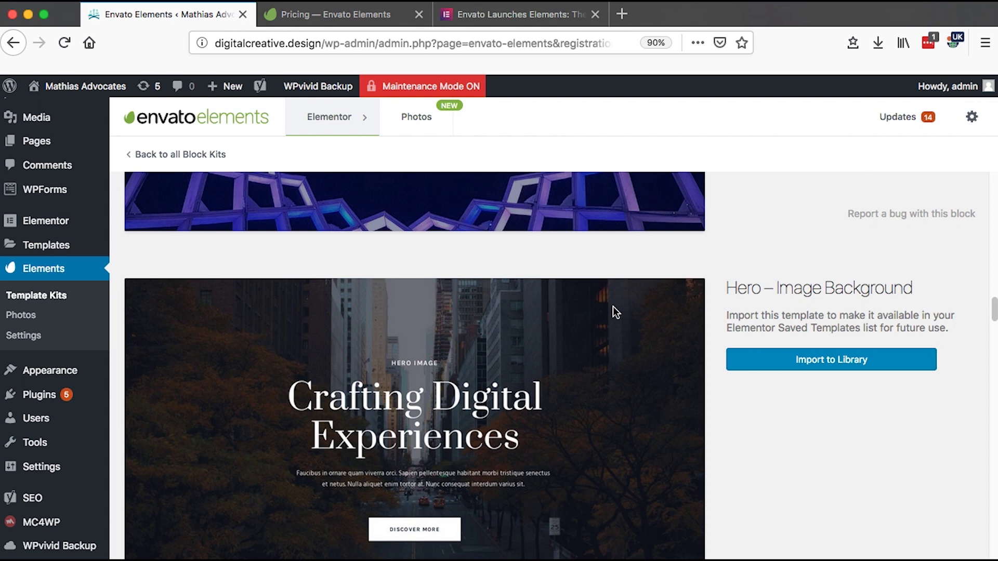
scroll(612, 307, down, 2)
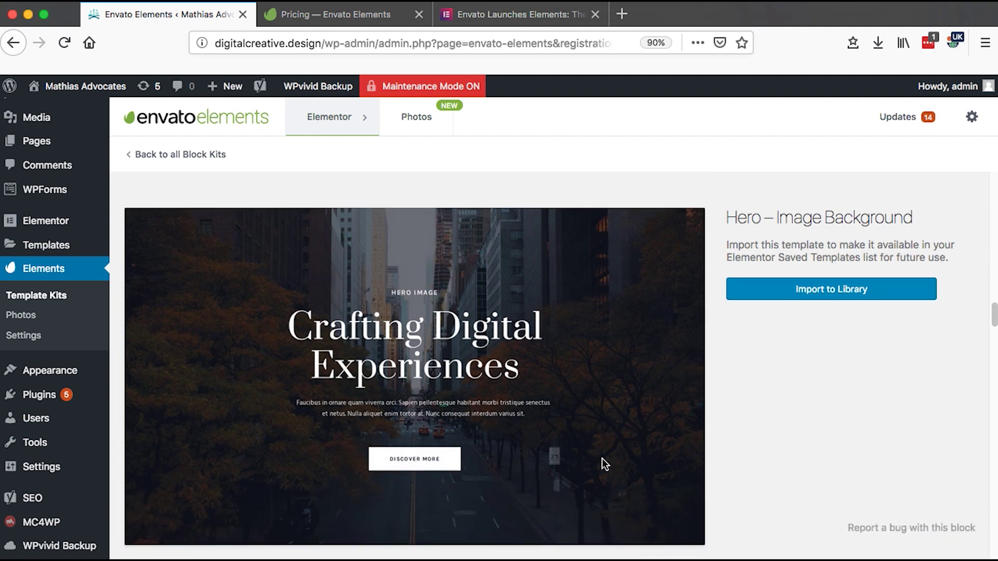
scroll(541, 487, down, 18)
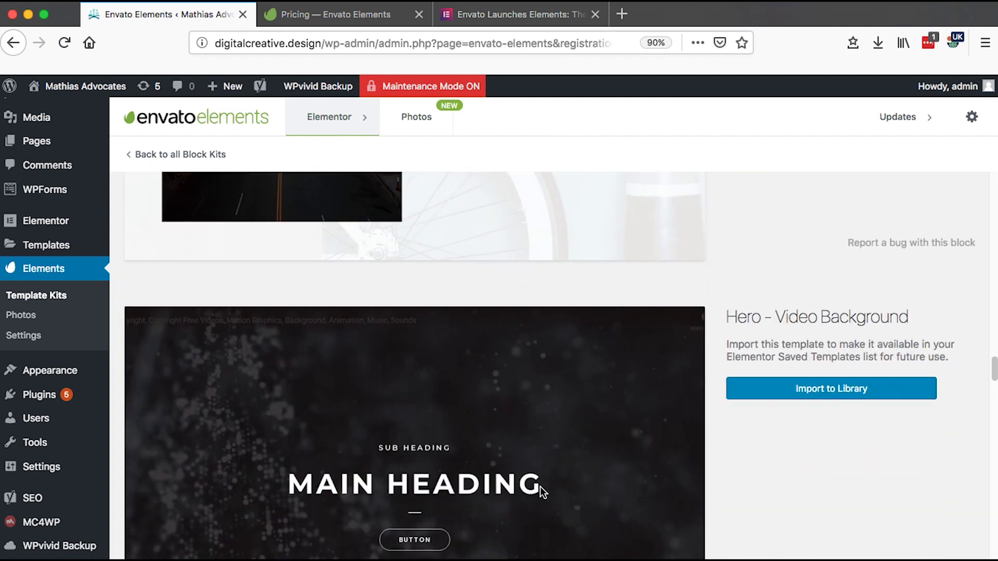
scroll(540, 492, down, 2)
scroll(541, 488, down, 15)
scroll(541, 488, up, 4)
scroll(541, 492, up, 20)
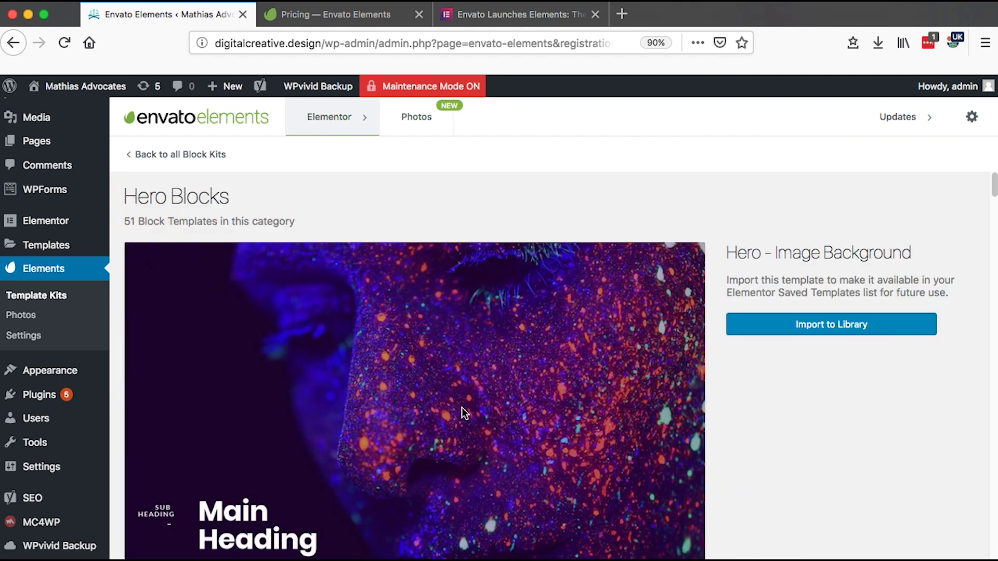
Step: Switch to the plugin's Photos library and scroll through the stock photo grid
click(416, 116)
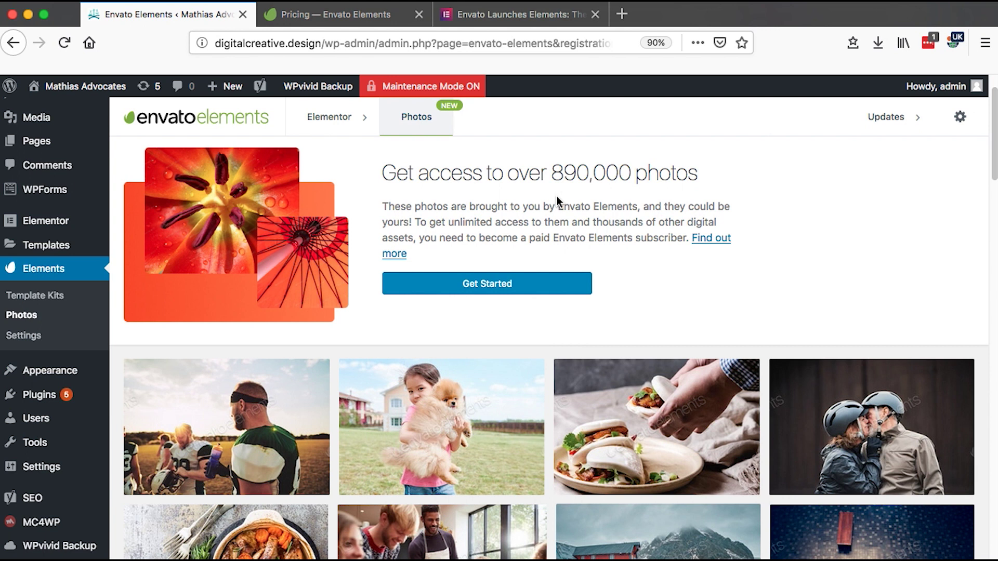
scroll(557, 195, down, 3)
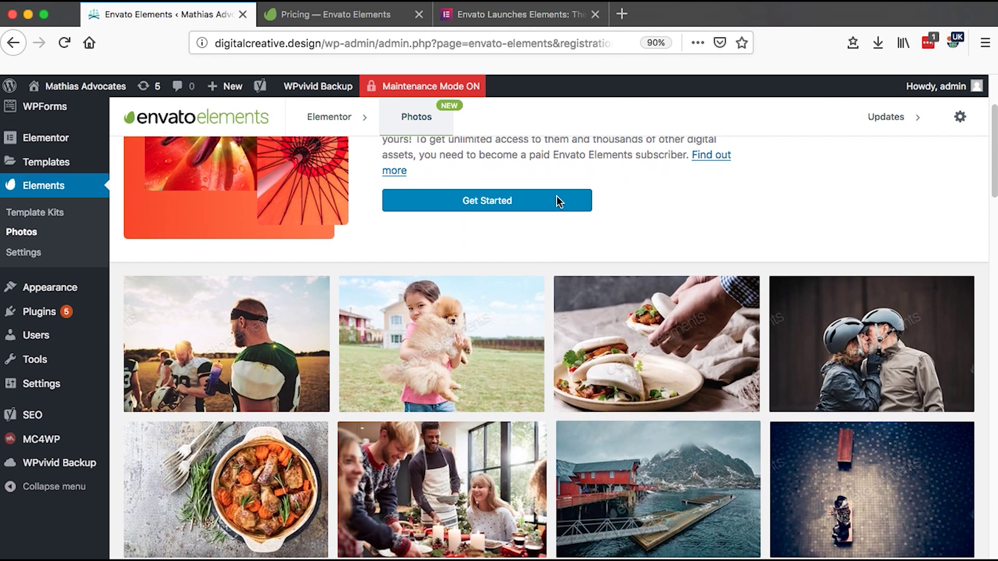
scroll(675, 507, down, 5)
scroll(677, 446, down, 10)
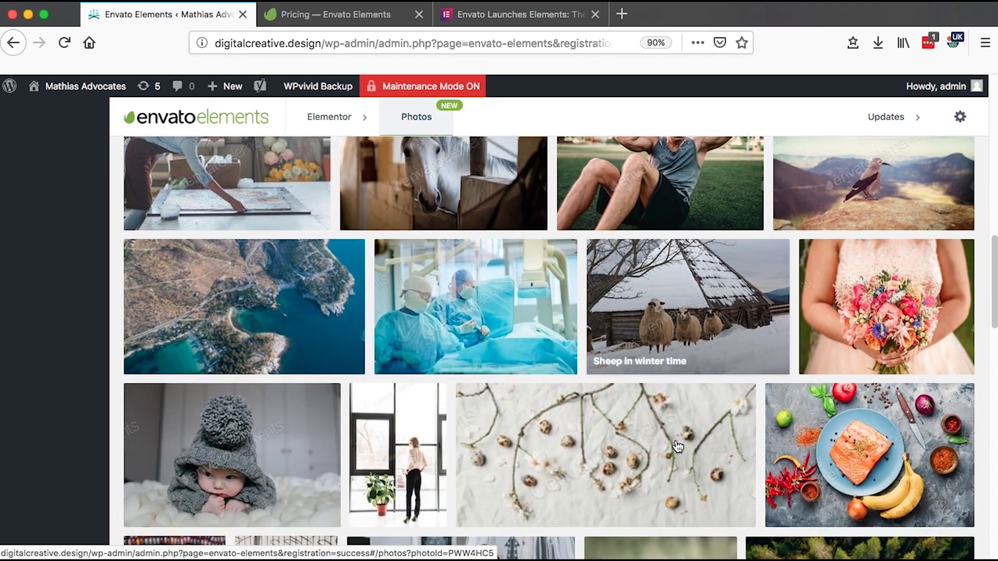
scroll(677, 446, down, 12)
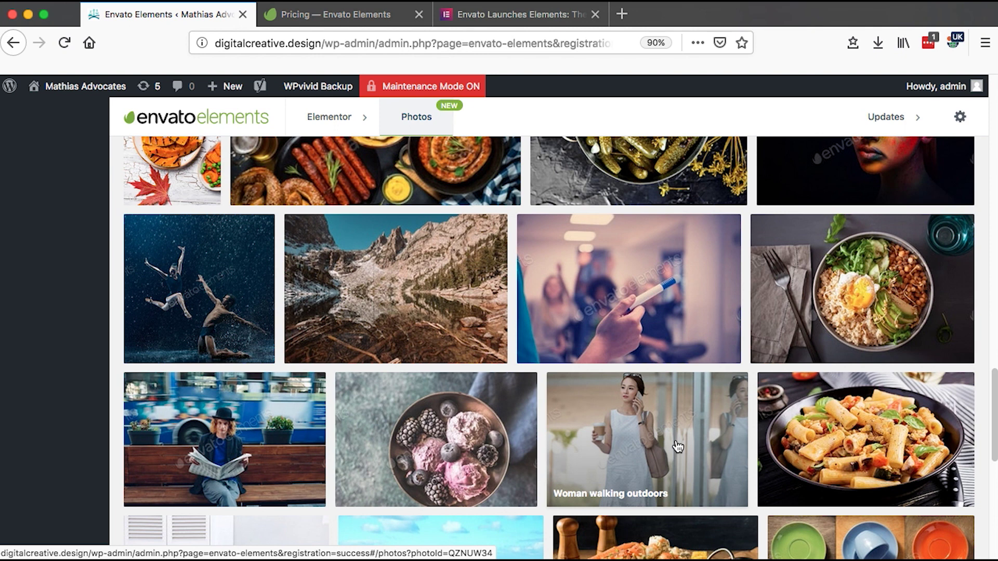
Step: Glance at the pricing page, then return and keep scrolling the photo grid
click(332, 14)
click(164, 12)
scroll(423, 310, down, 8)
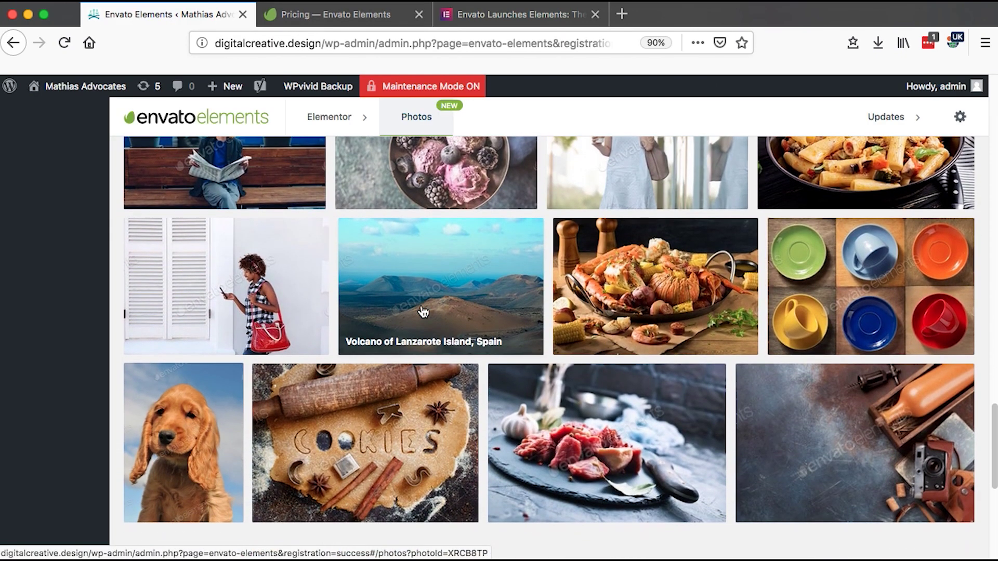
scroll(423, 311, down, 5)
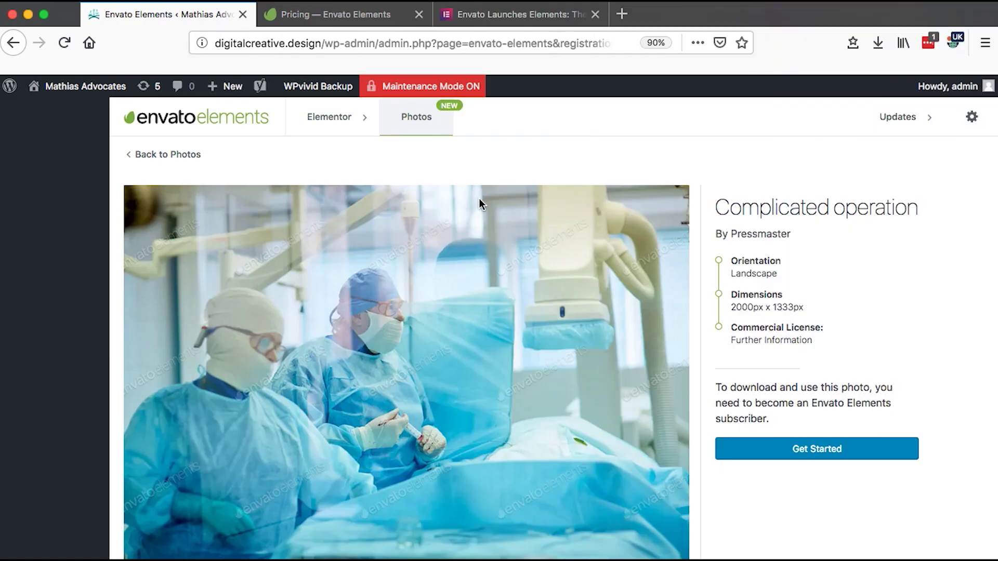
Step: On the Envato Elements website, open the WordPress themes listing (1,056 themes) and browse its results
key(ctrl+Tab)
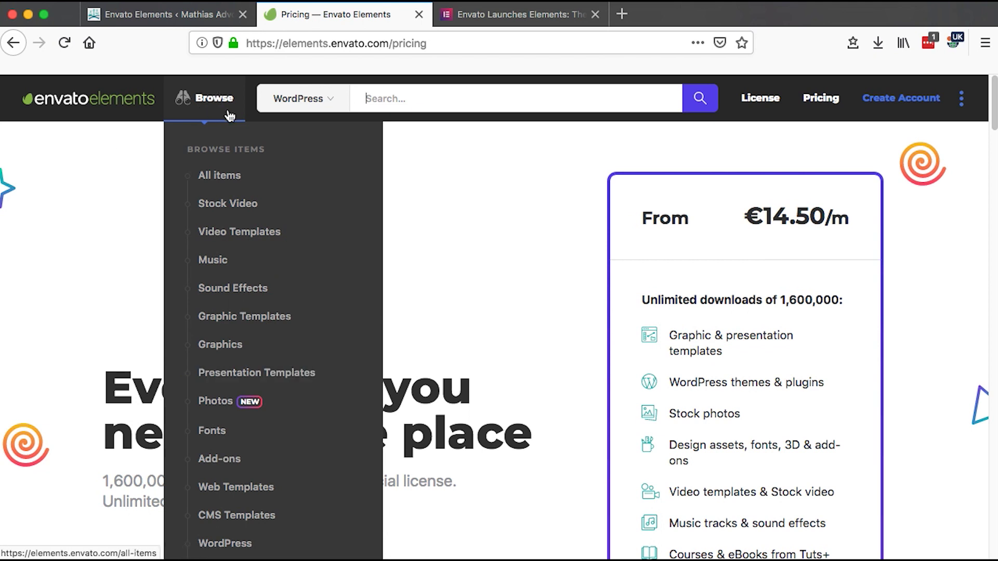
scroll(218, 397, down, 3)
mouse_move(238, 404)
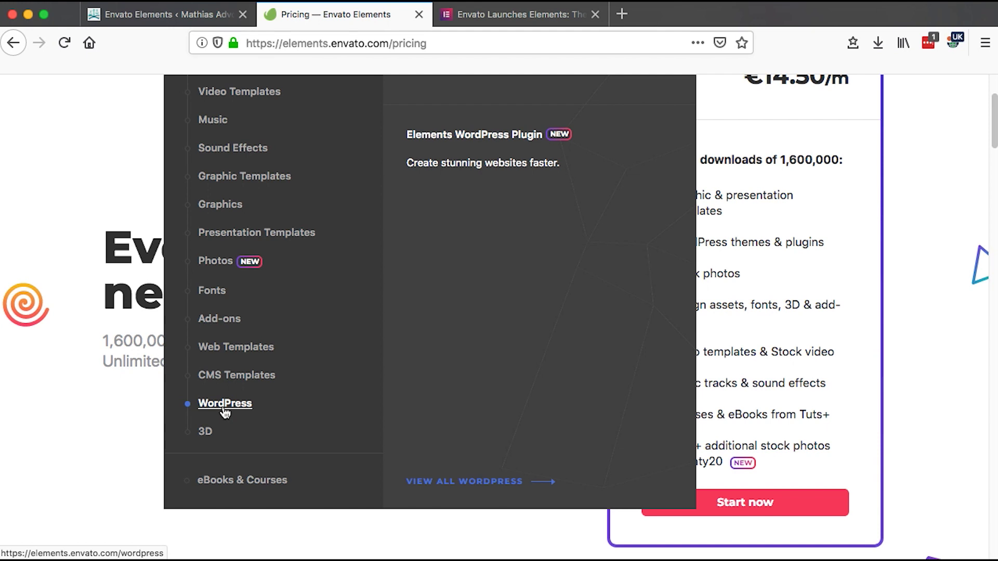
scroll(478, 231, up, 3)
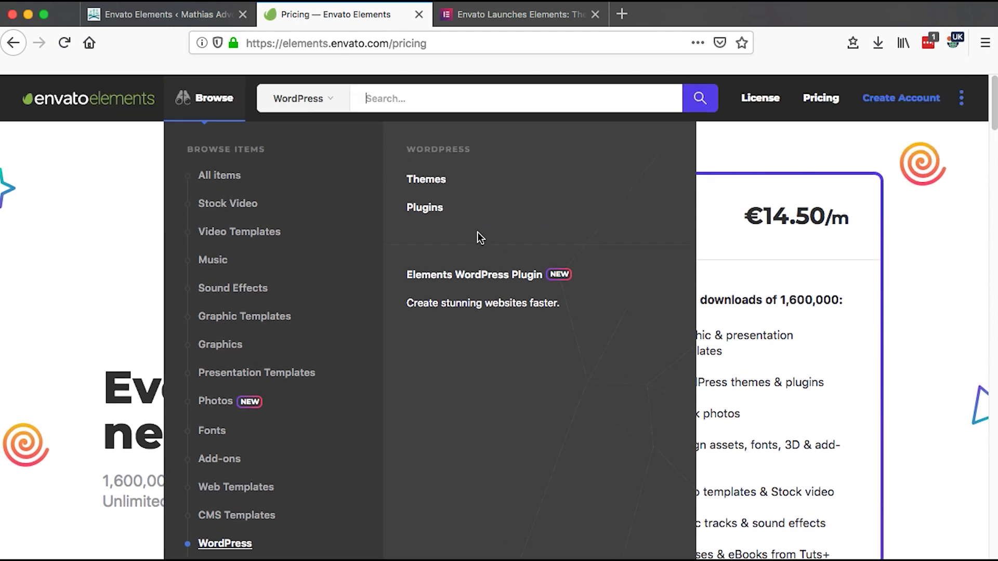
click(421, 180)
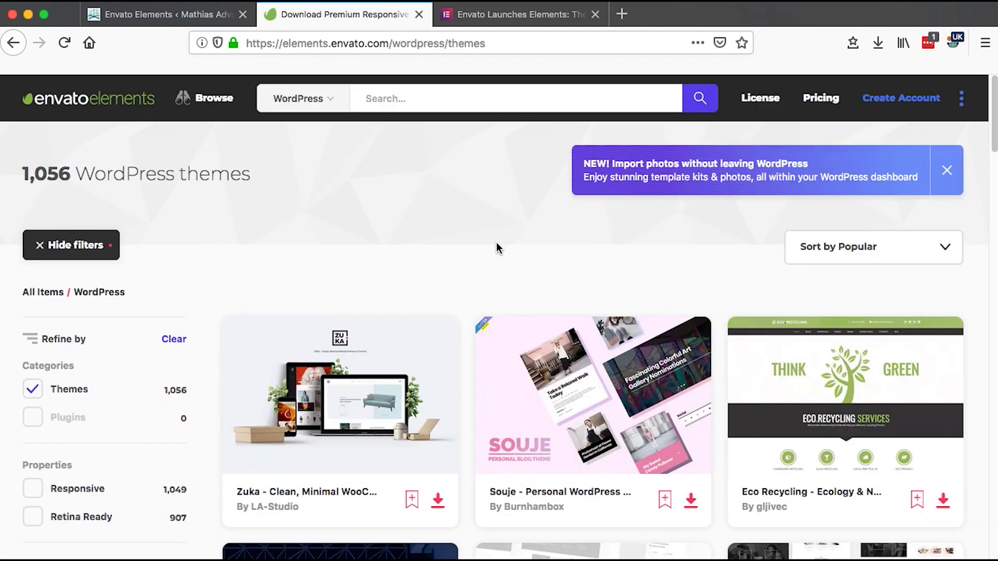
scroll(497, 242, down, 2)
scroll(497, 243, down, 10)
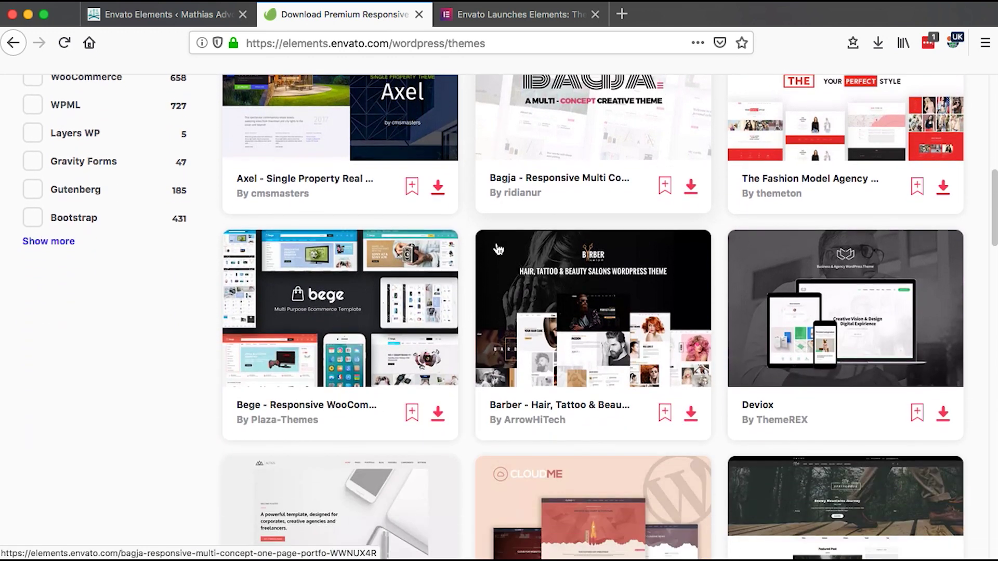
scroll(498, 250, down, 2)
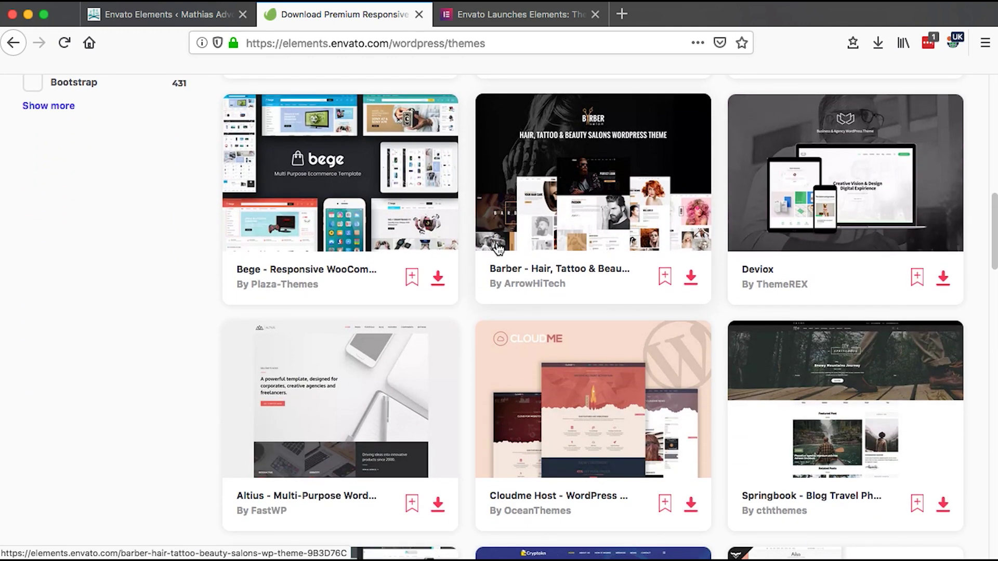
scroll(498, 249, down, 20)
scroll(498, 249, up, 20)
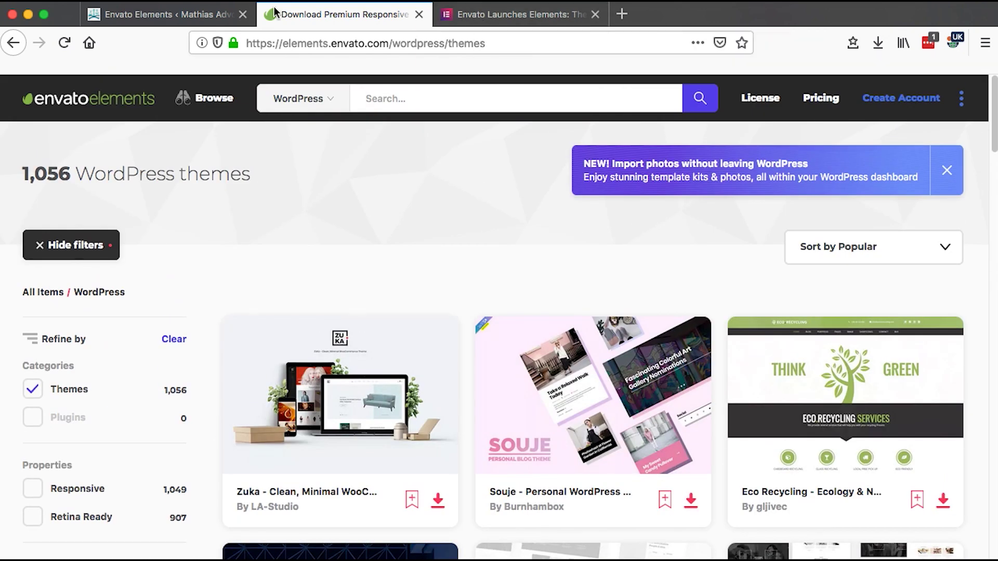
Step: Go back to the first browser tab's Envato Elements Photos library and scroll through the stock photo grid
click(161, 14)
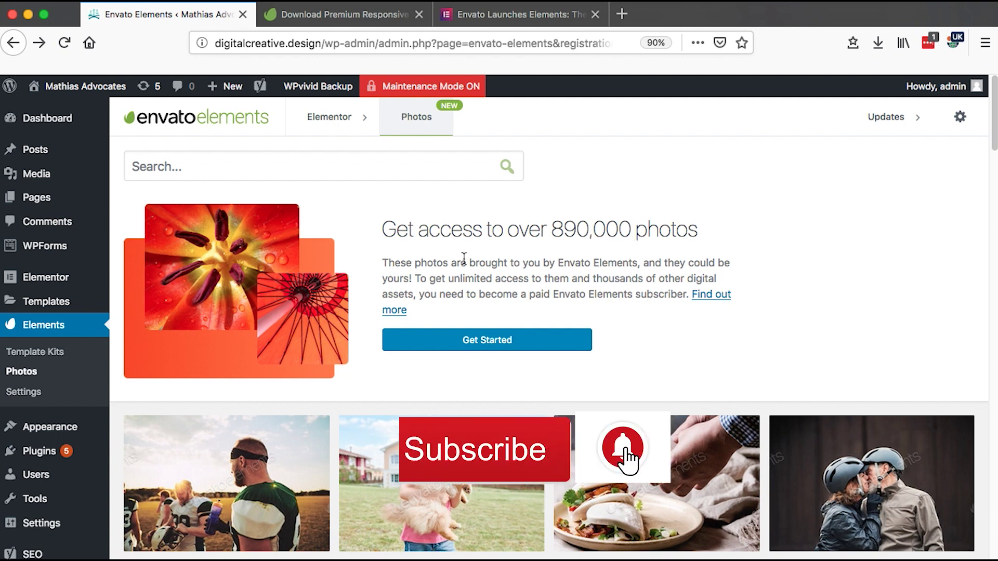
scroll(464, 259, down, 1)
scroll(464, 258, down, 10)
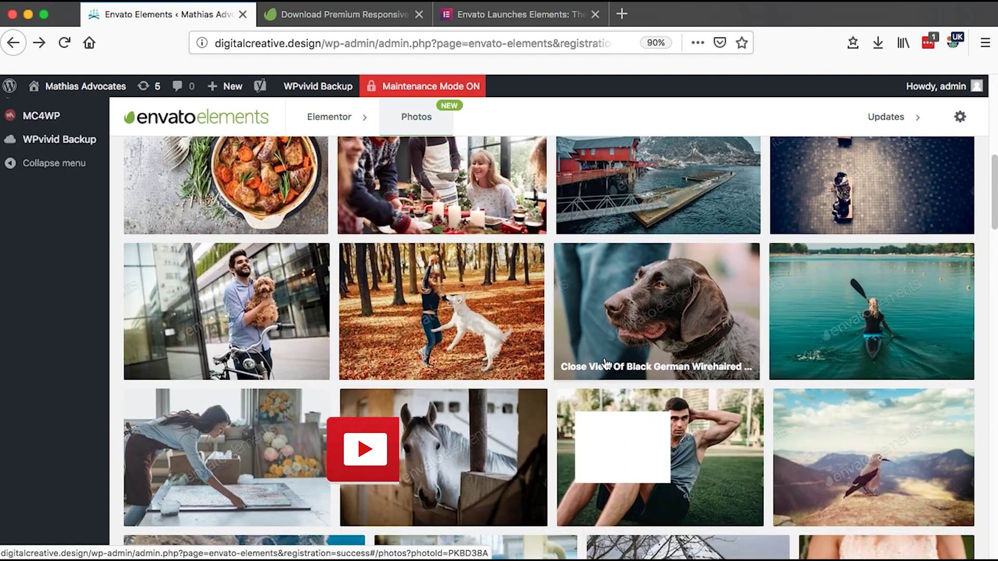
scroll(606, 364, down, 2)
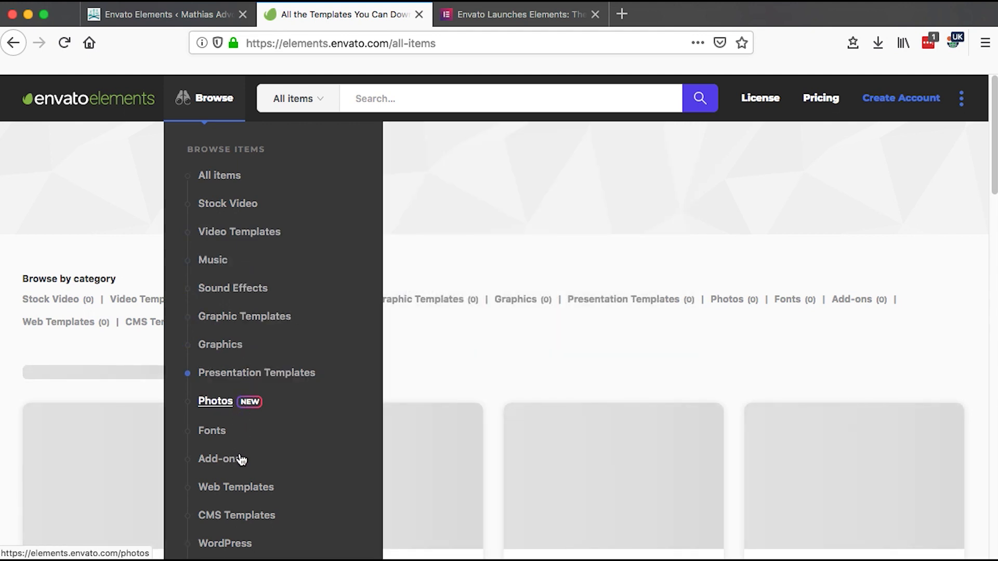
Step: Scroll the All items page down to the Graphic Templates and Graphics sections
scroll(242, 499, down, 2)
mouse_move(244, 512)
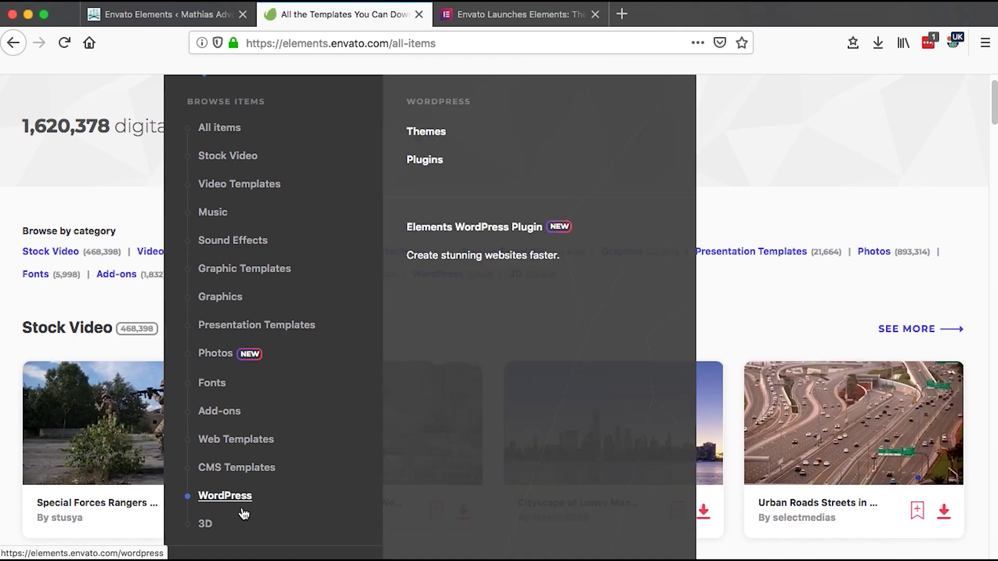
scroll(244, 513, up, 2)
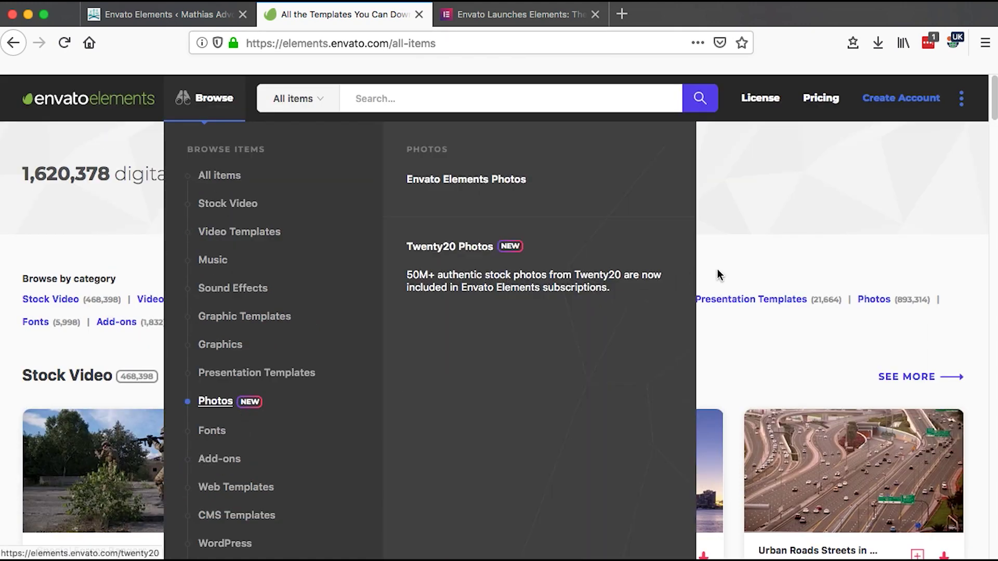
scroll(589, 296, down, 8)
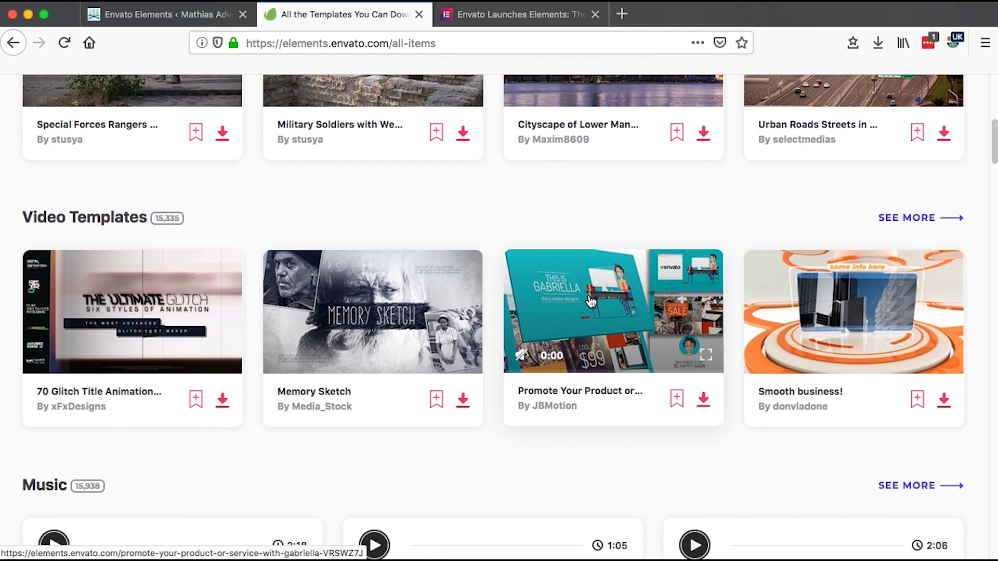
scroll(590, 301, down, 15)
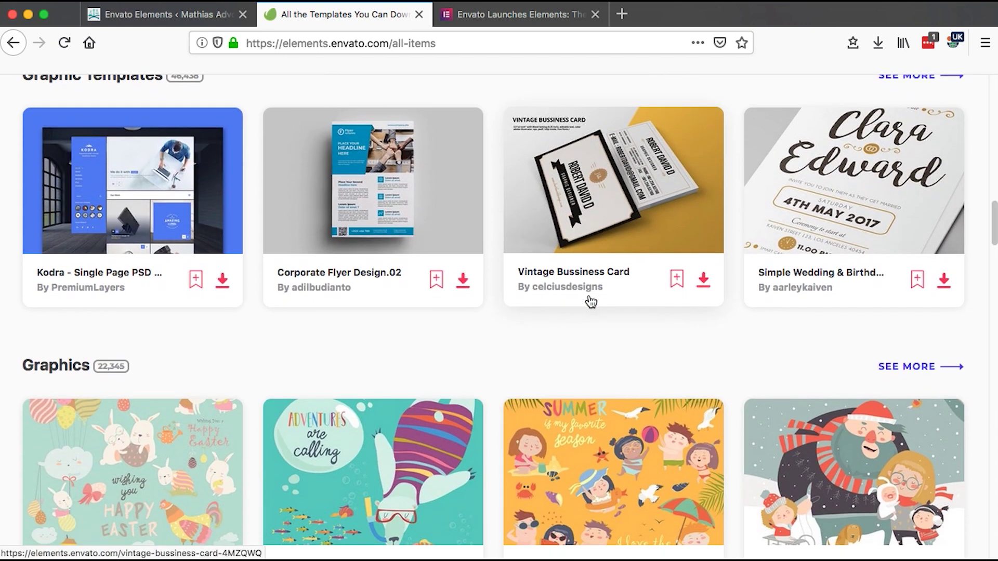